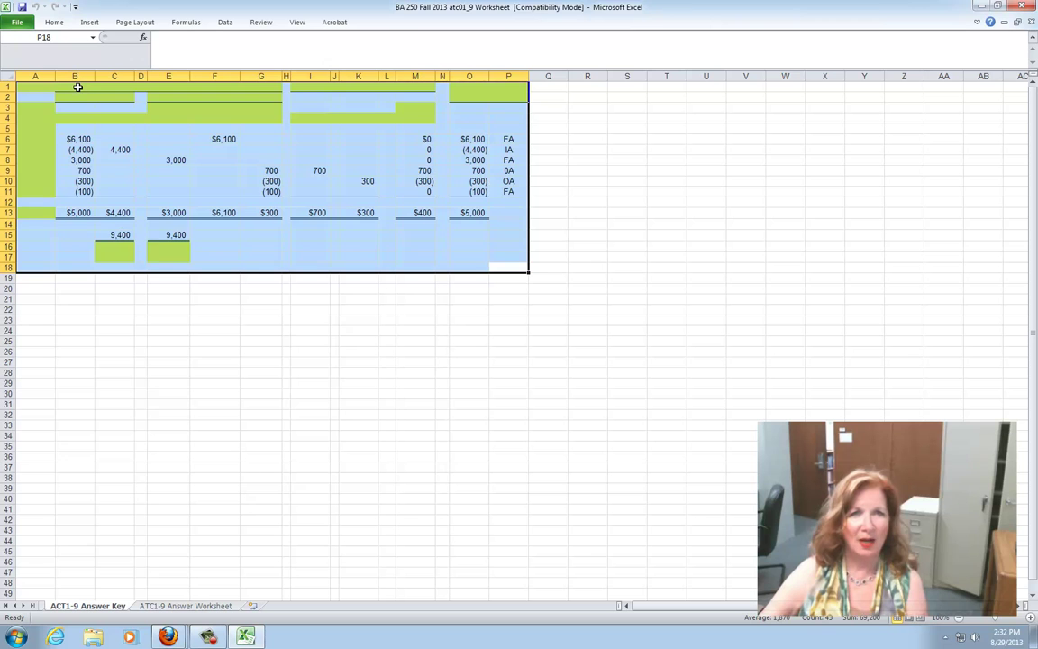
Step: Enter the section headings "Balance Sheet" in B1 and "Income Statement" in I1
click(77, 86)
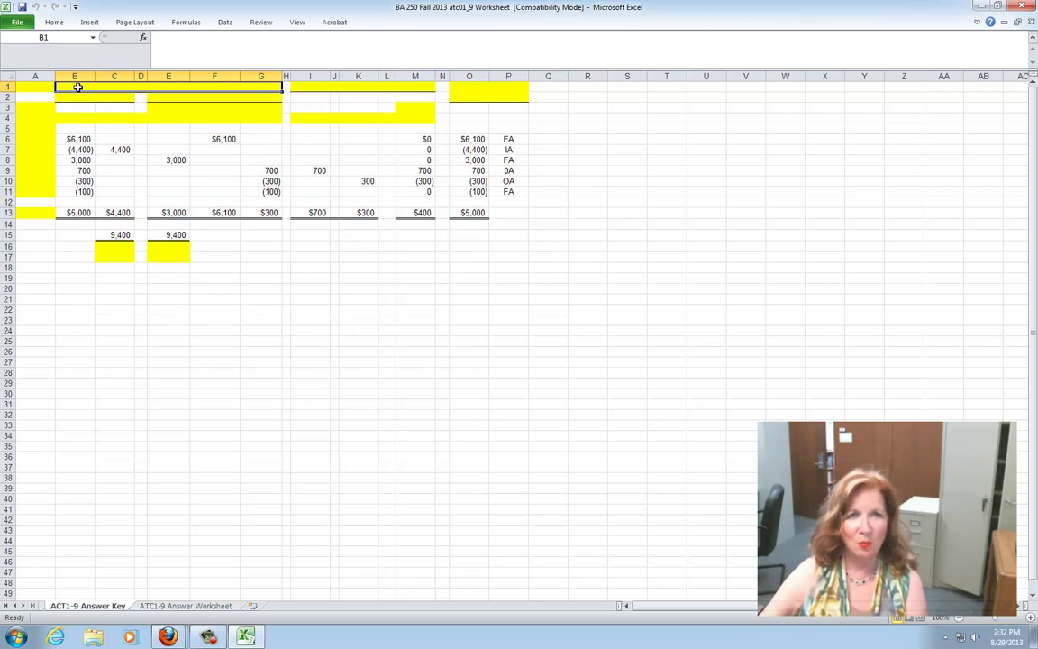
text(B)
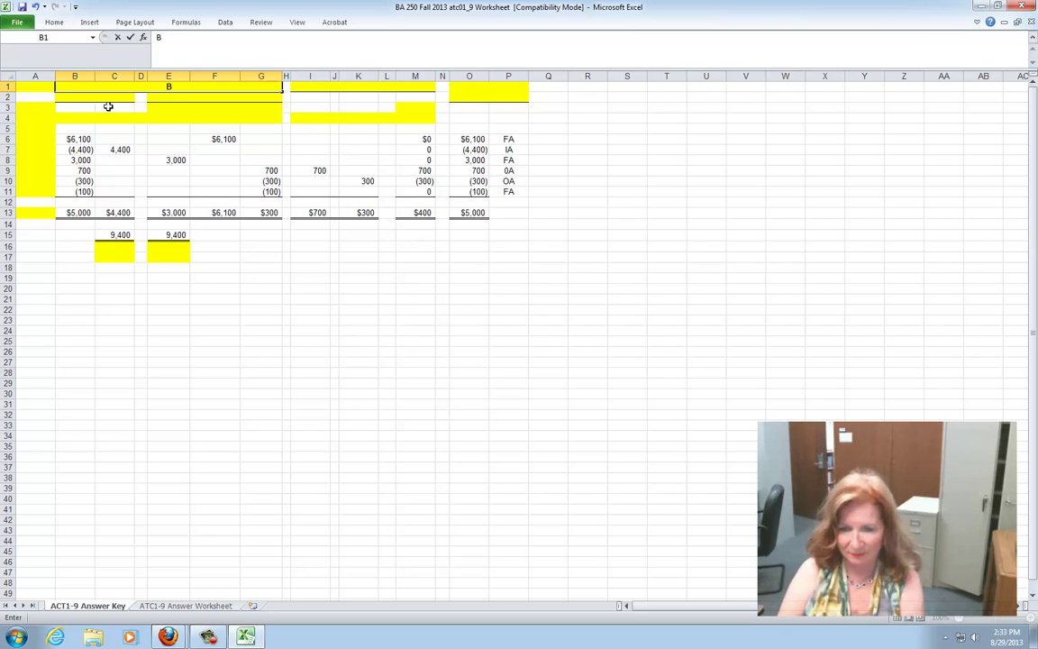
text(alance Sheet)
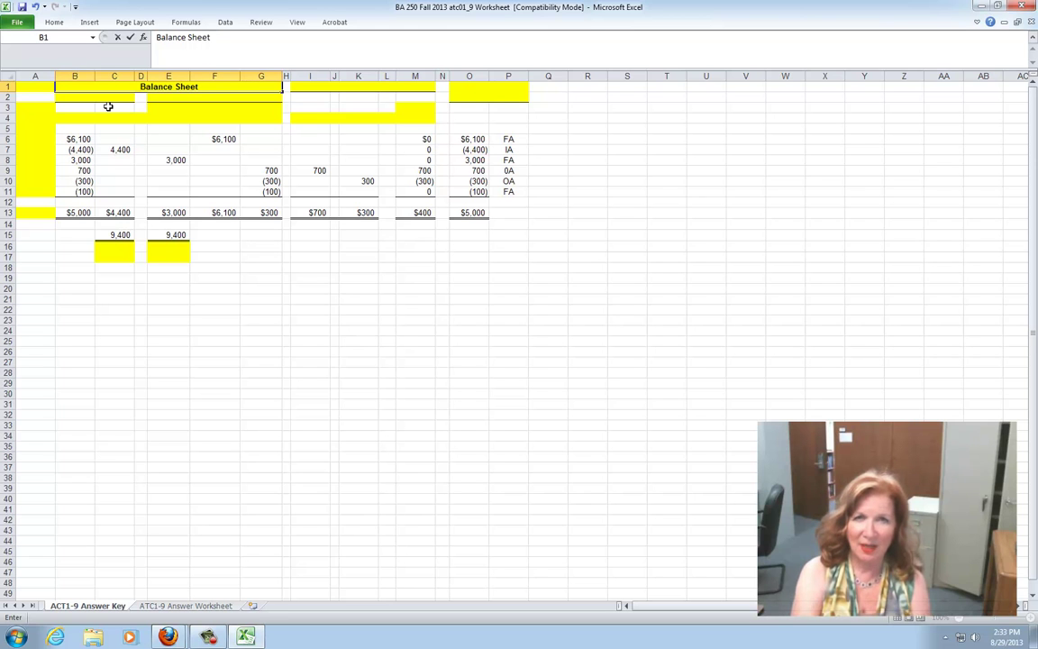
click(360, 85)
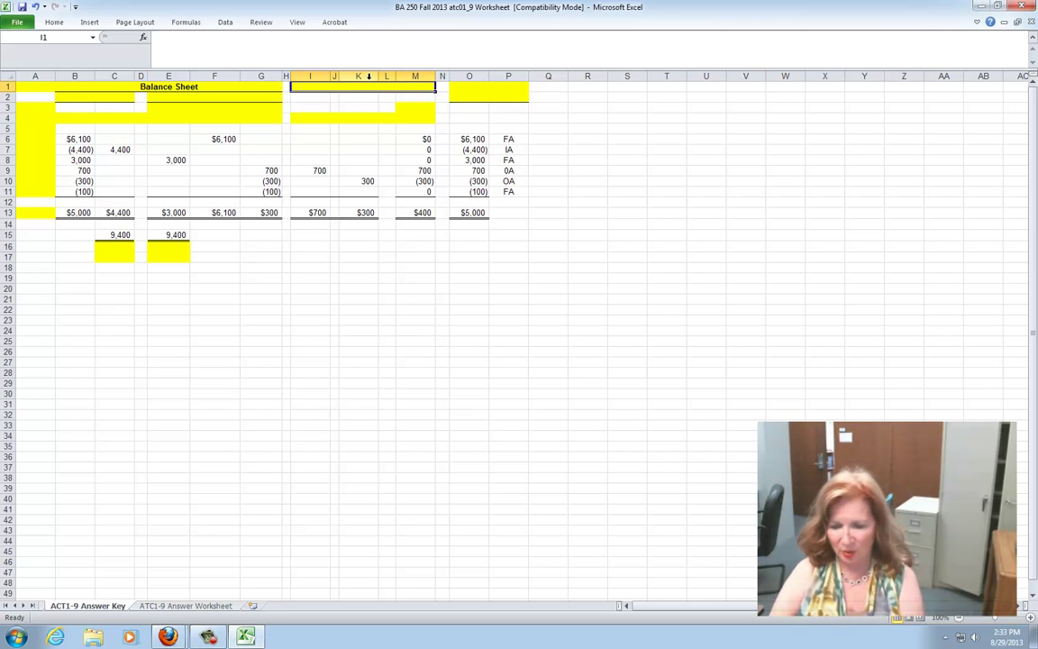
text(Income)
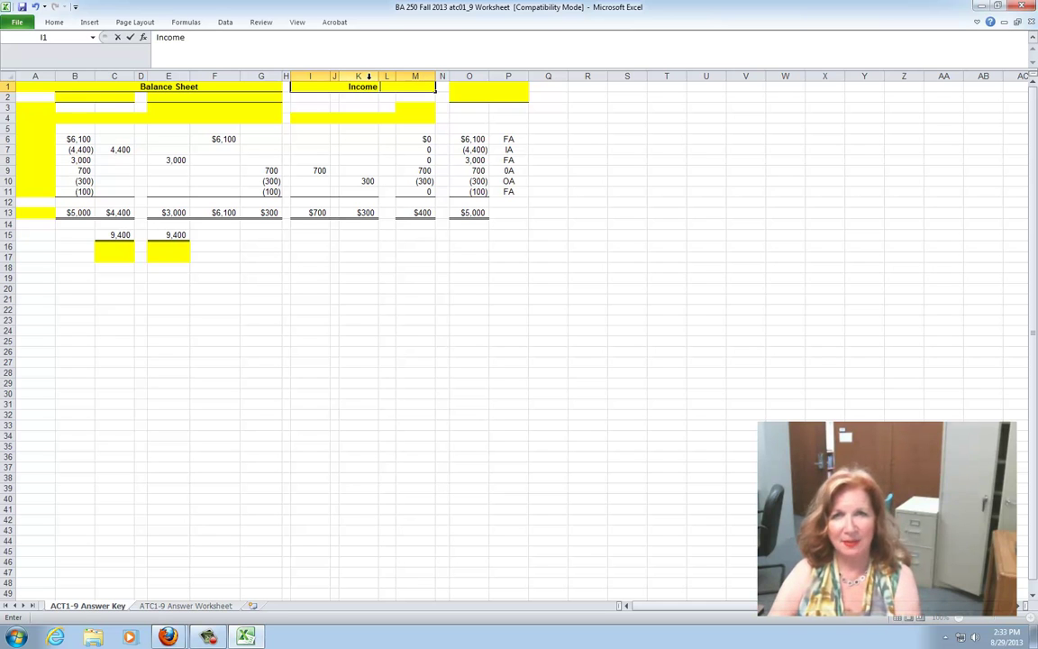
text( Statement)
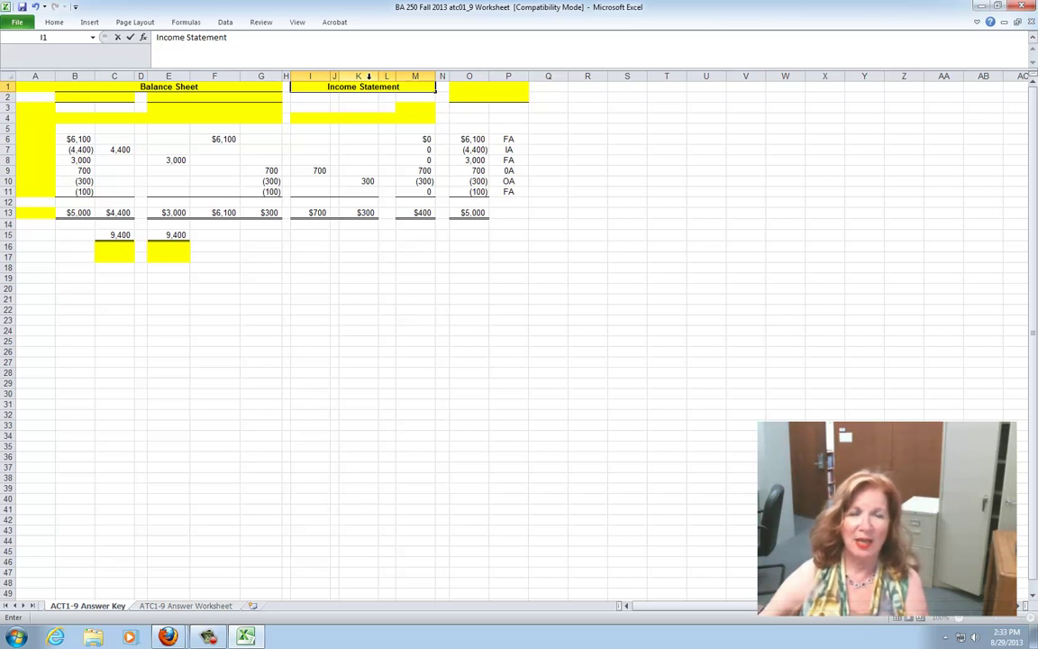
click(54, 24)
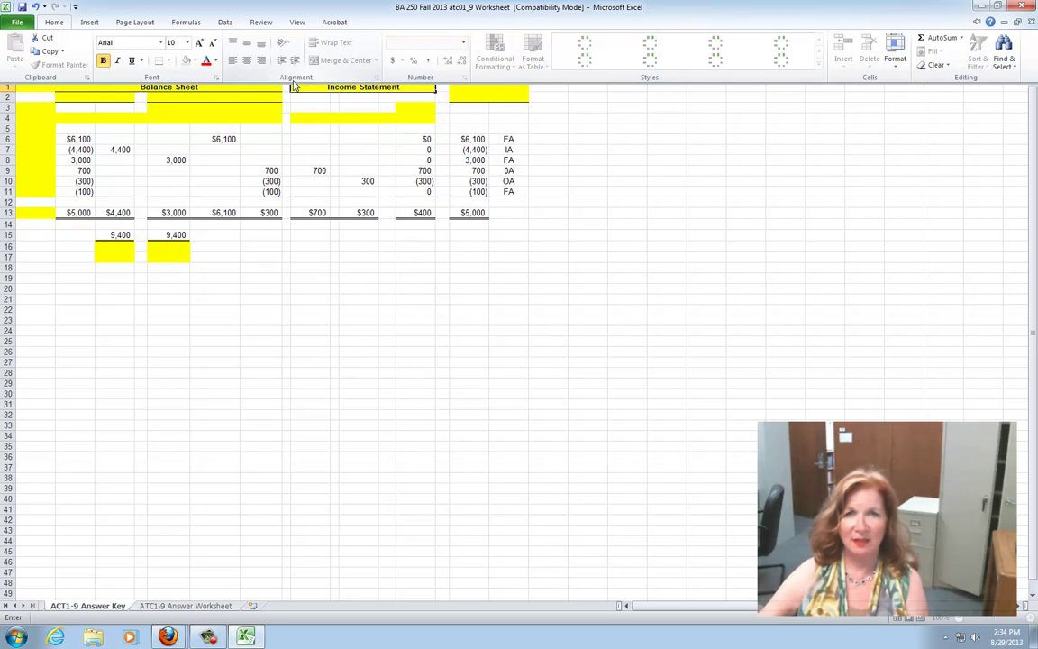
key(ctrl+F1)
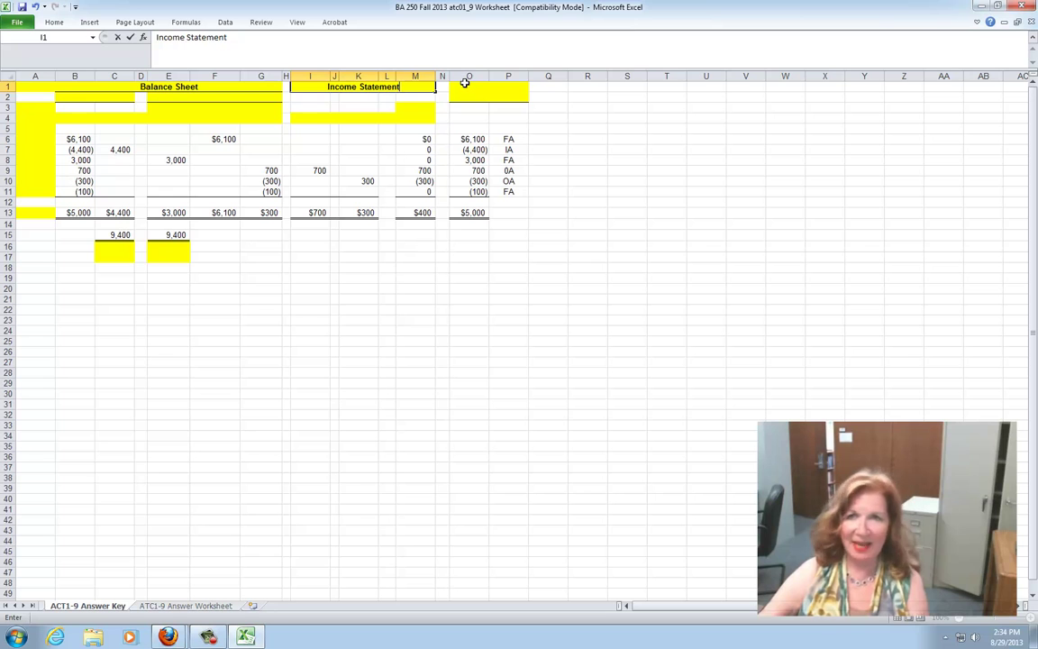
Step: Enter the heading "Statement of Cash Flows" over two rows, with "Statement of" in O1 and "Cash Flows" in O2
click(465, 84)
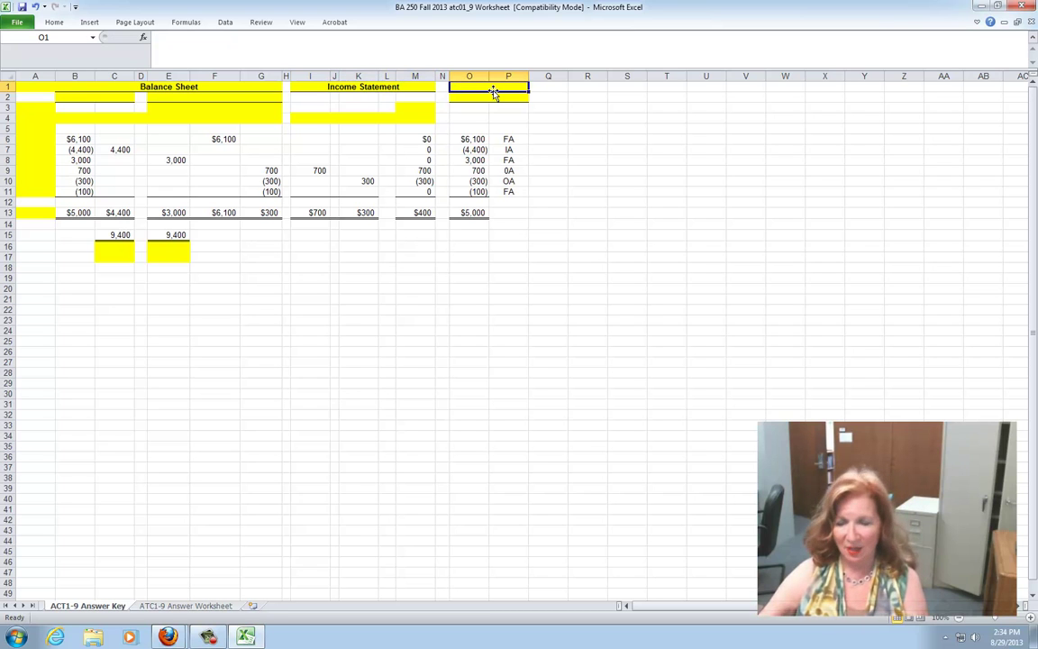
text(Stat)
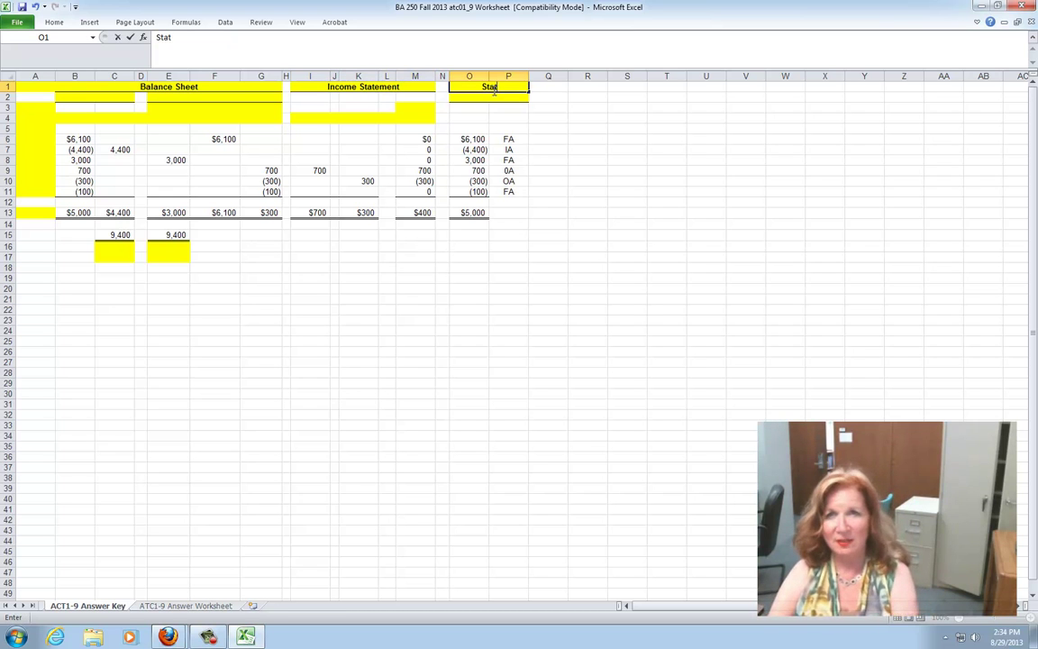
text(ement of)
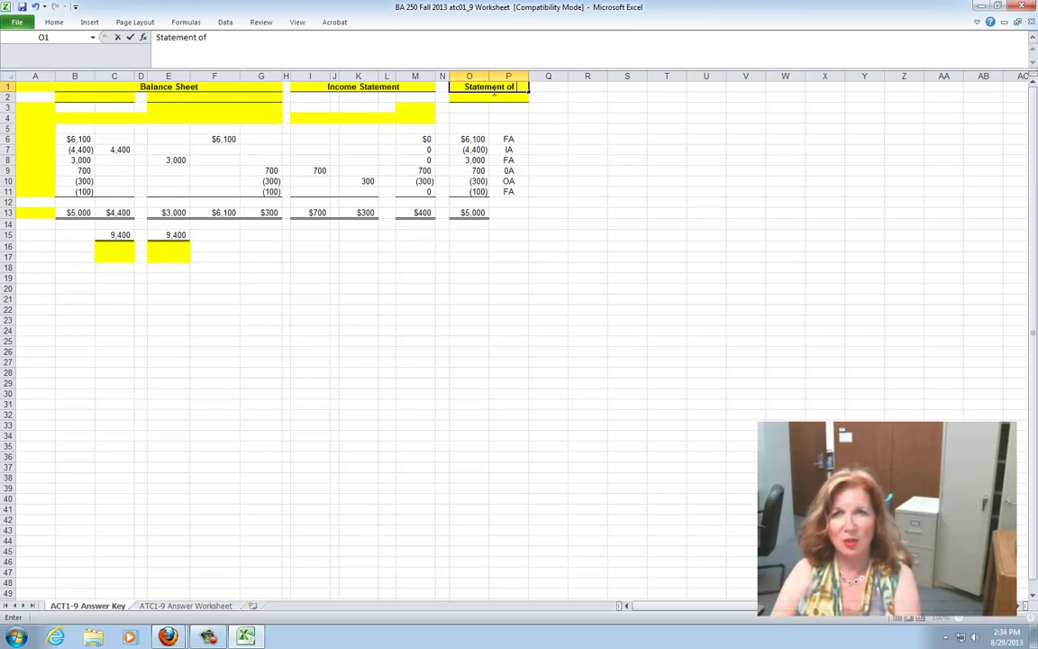
click(482, 99)
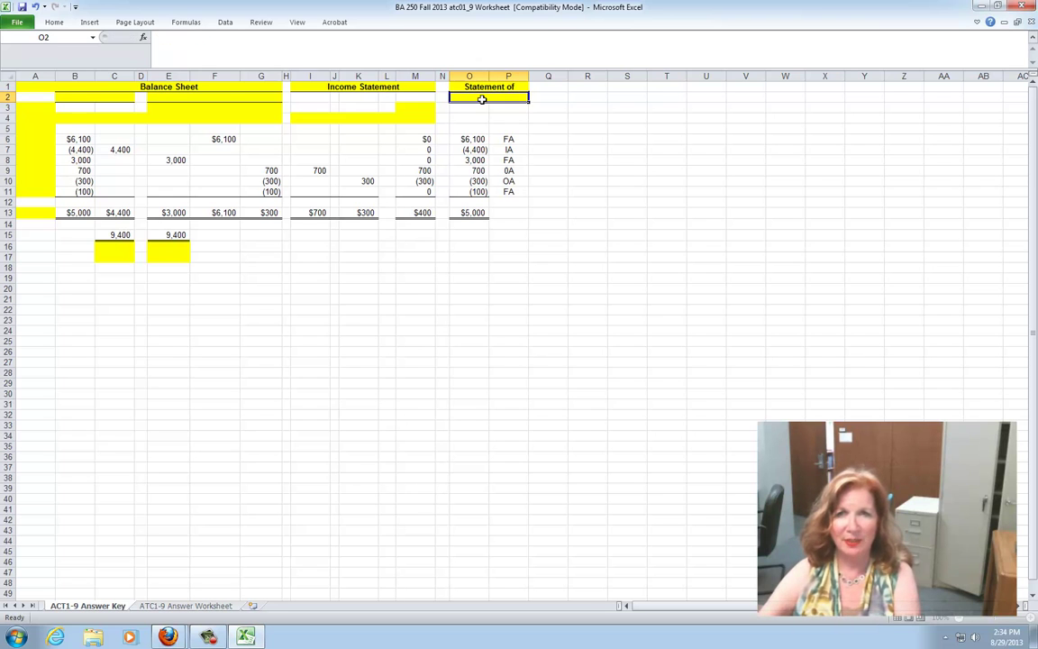
text(Cas)
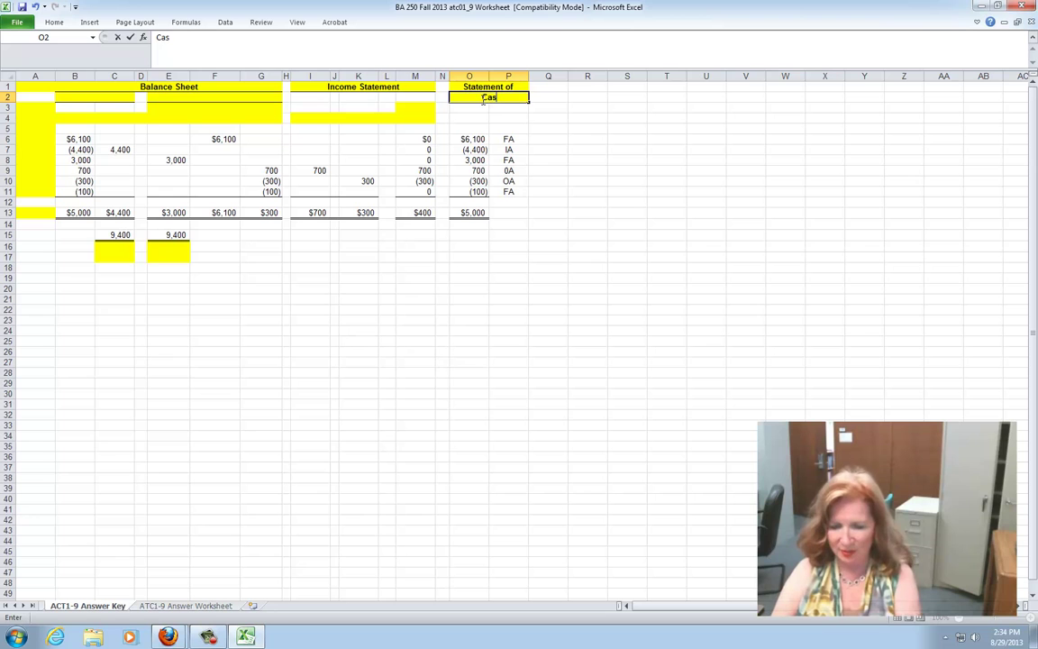
text(h Flows)
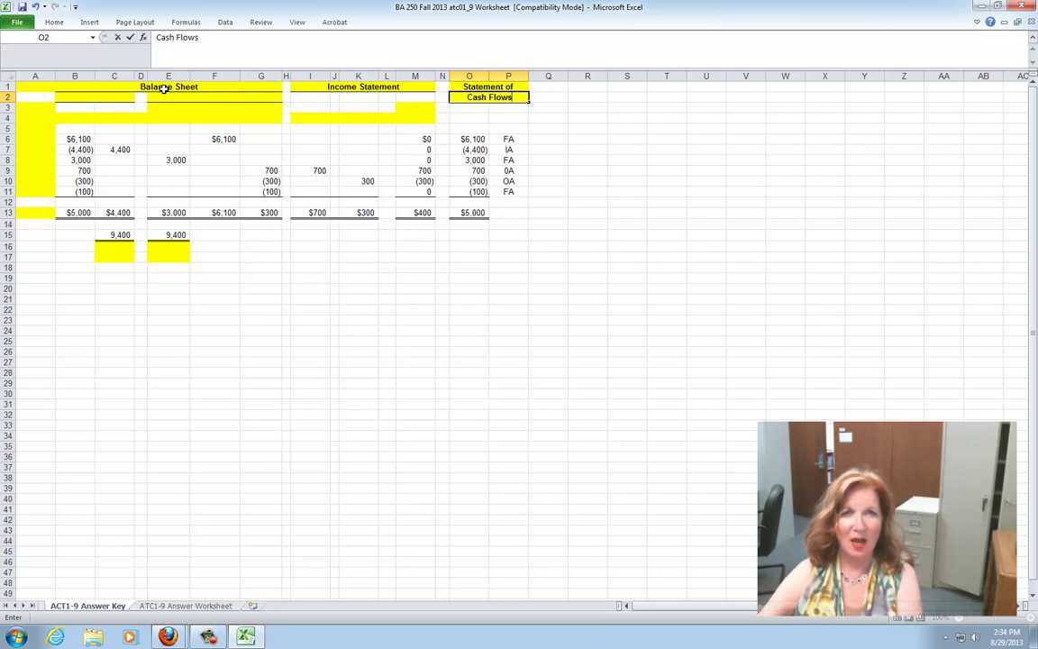
Step: Enter the balance sheet subheadings "Assets" in B2 and "Liabilities" in E2
click(78, 97)
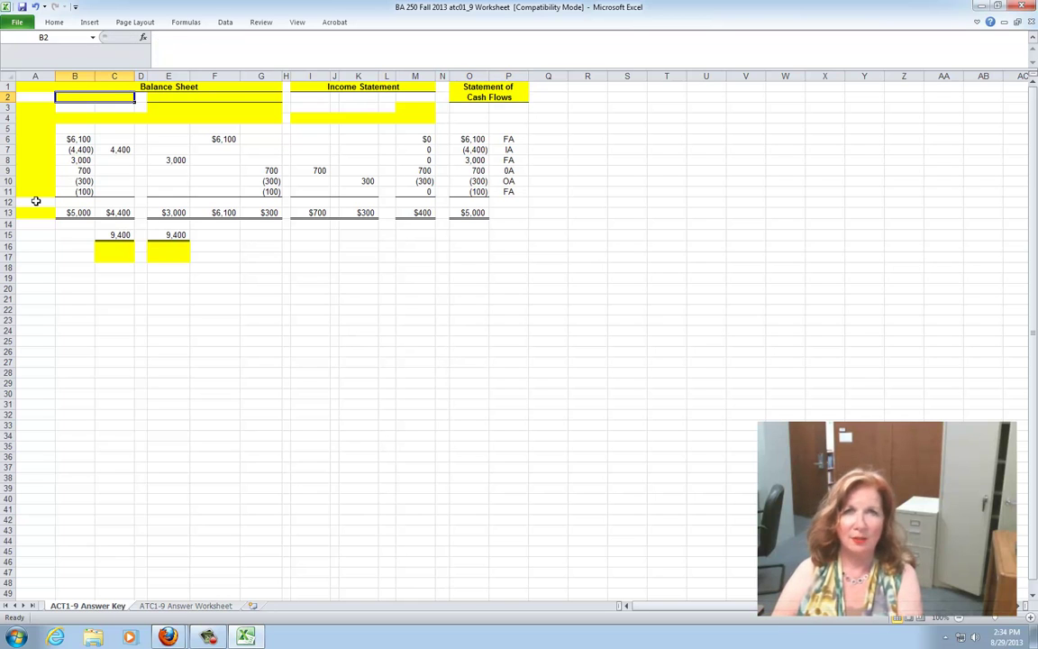
text(Assets)
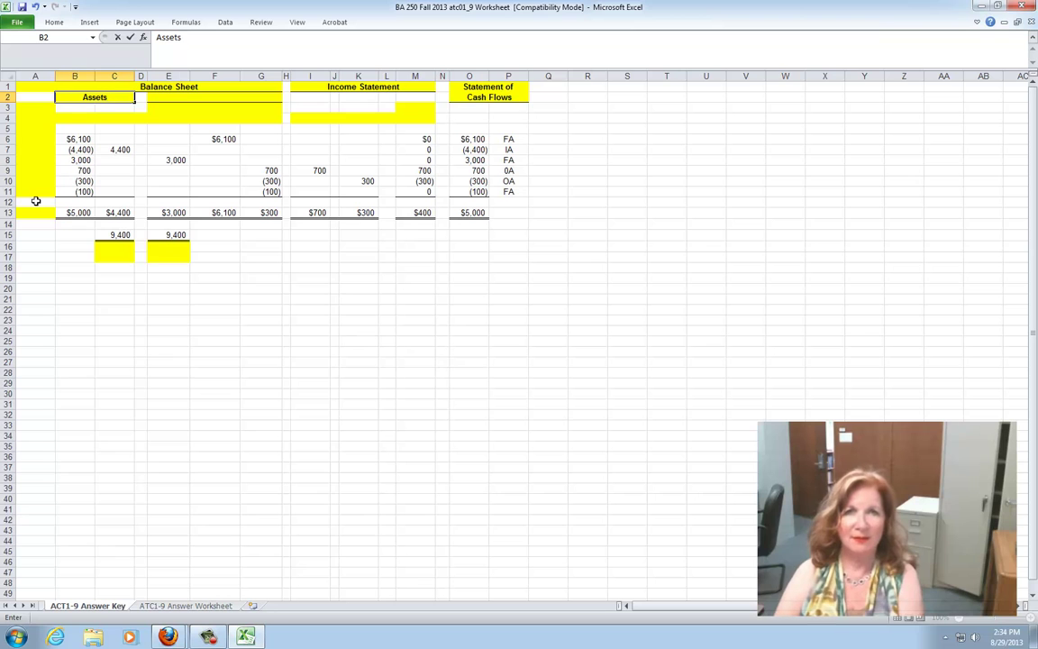
click(175, 97)
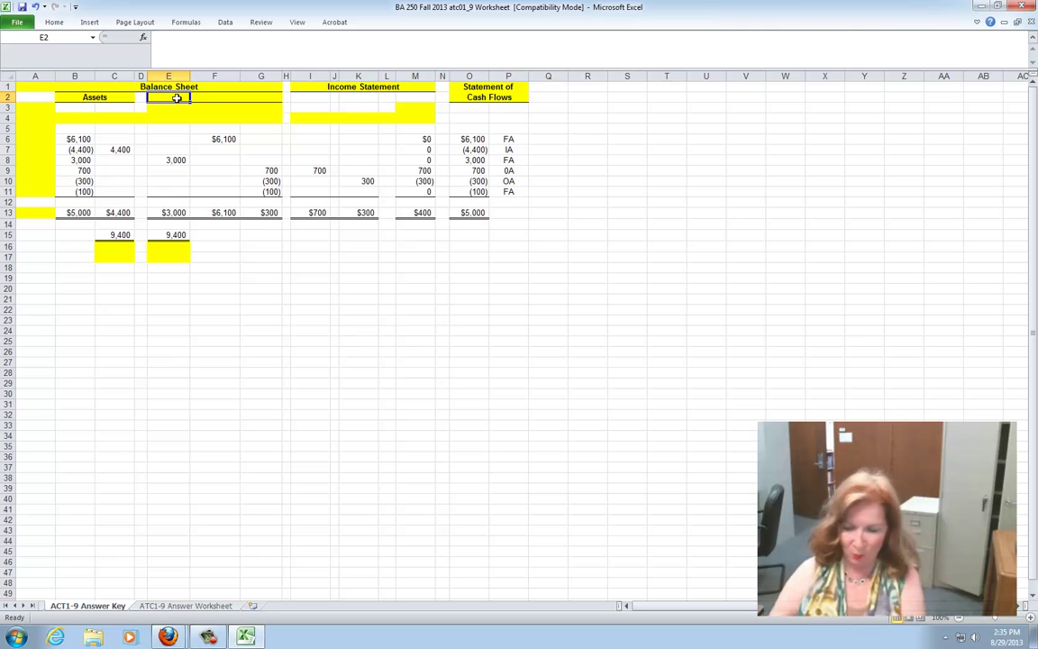
text(Liabi)
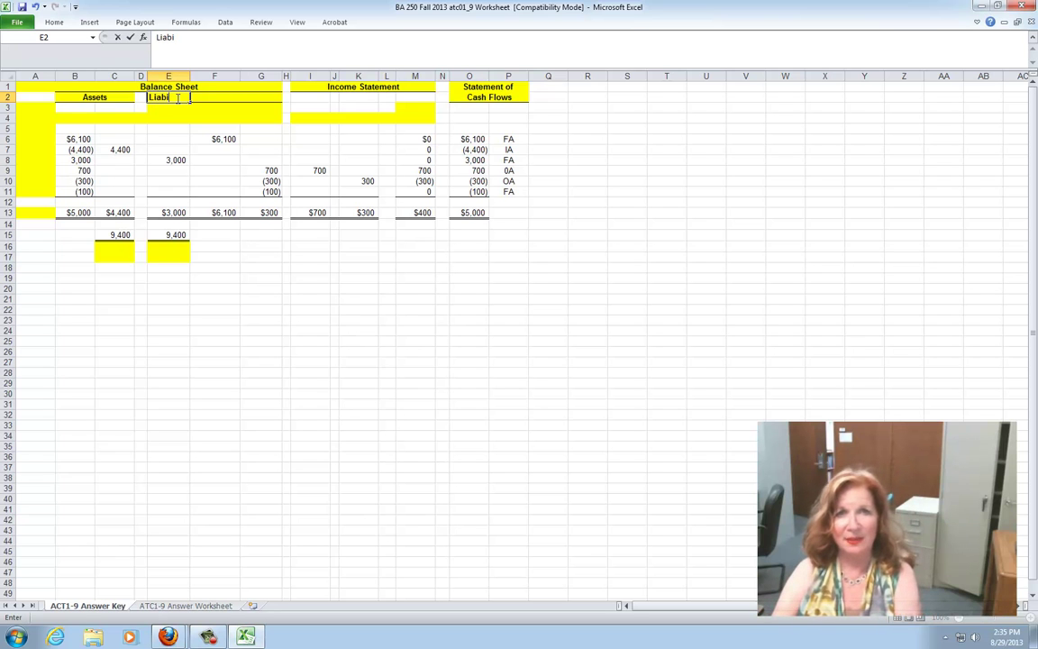
text(lities)
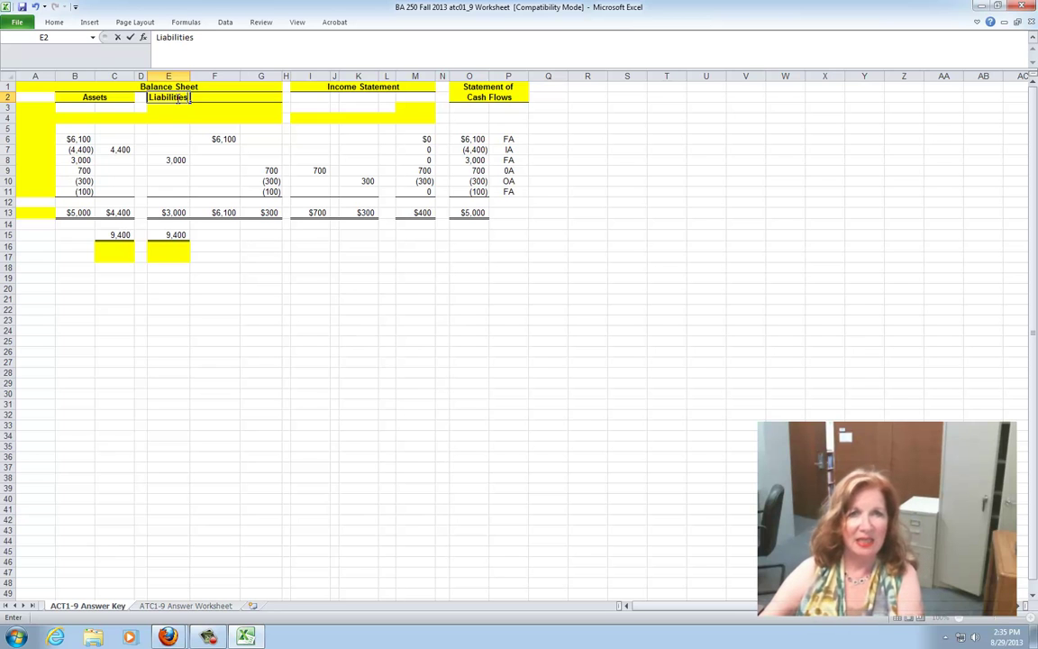
Step: Enter the subheading "Stockholders' Equity" in the merged cell F2
click(211, 98)
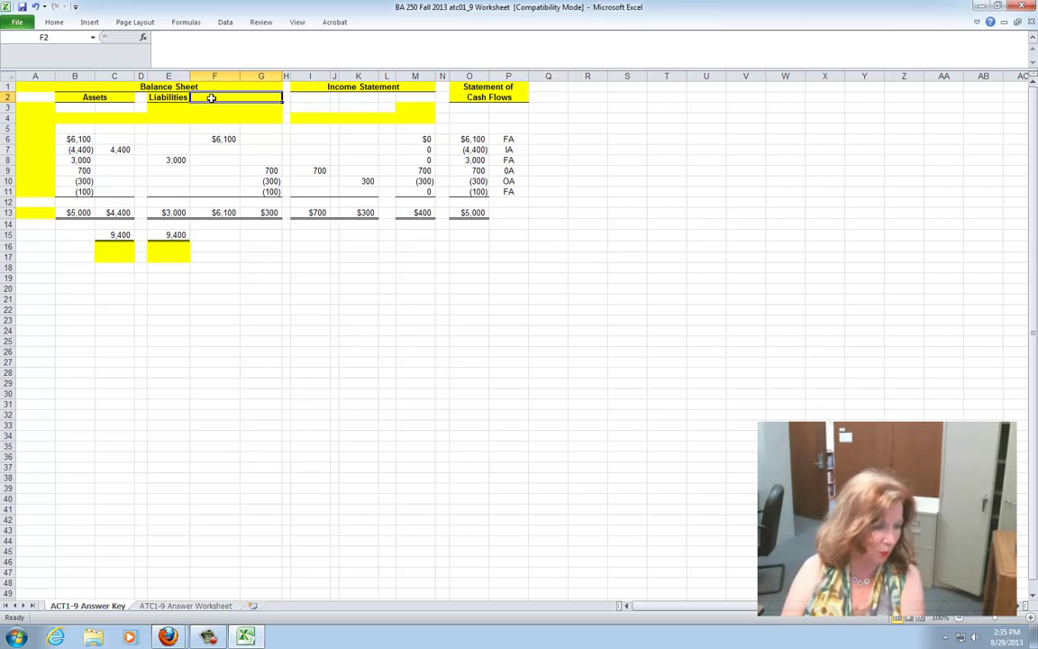
text(Stokc)
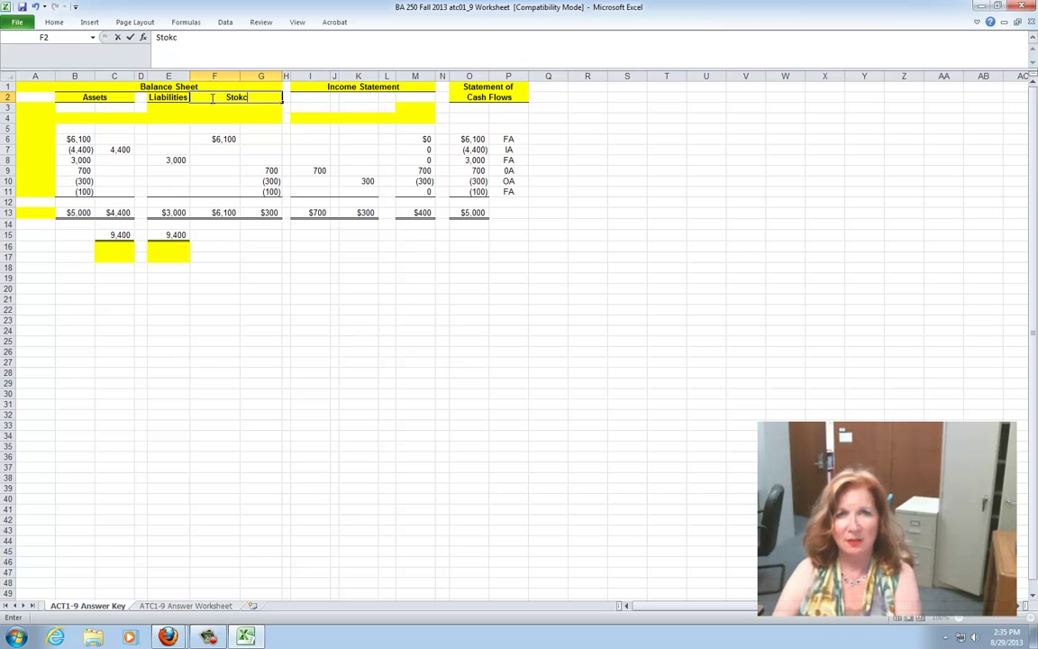
key(BackSpace)
text(kholder)
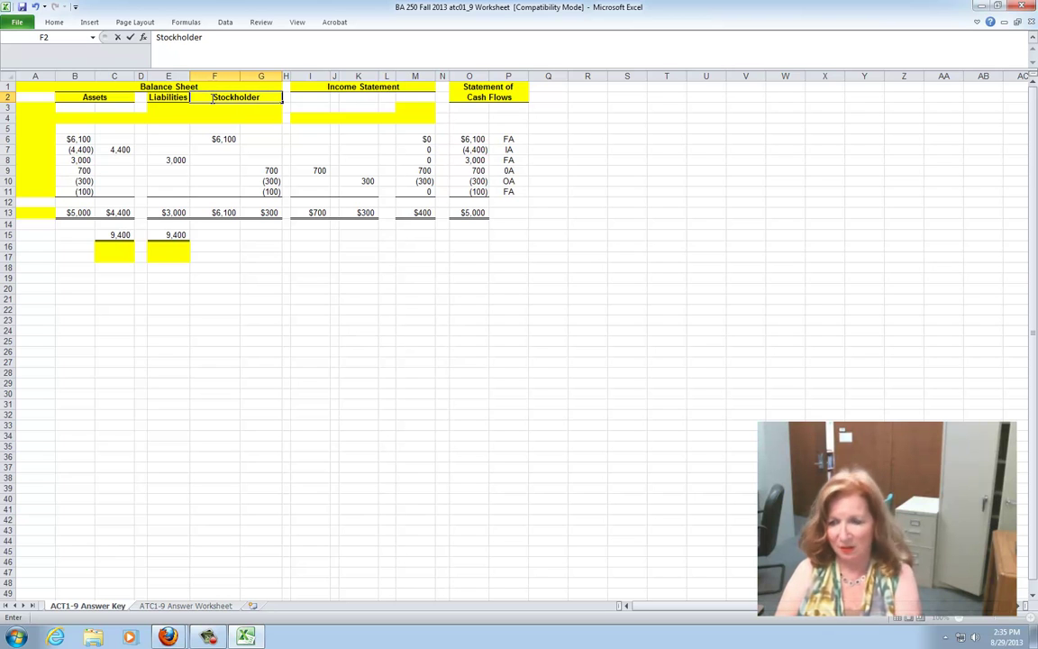
text(s' Equity)
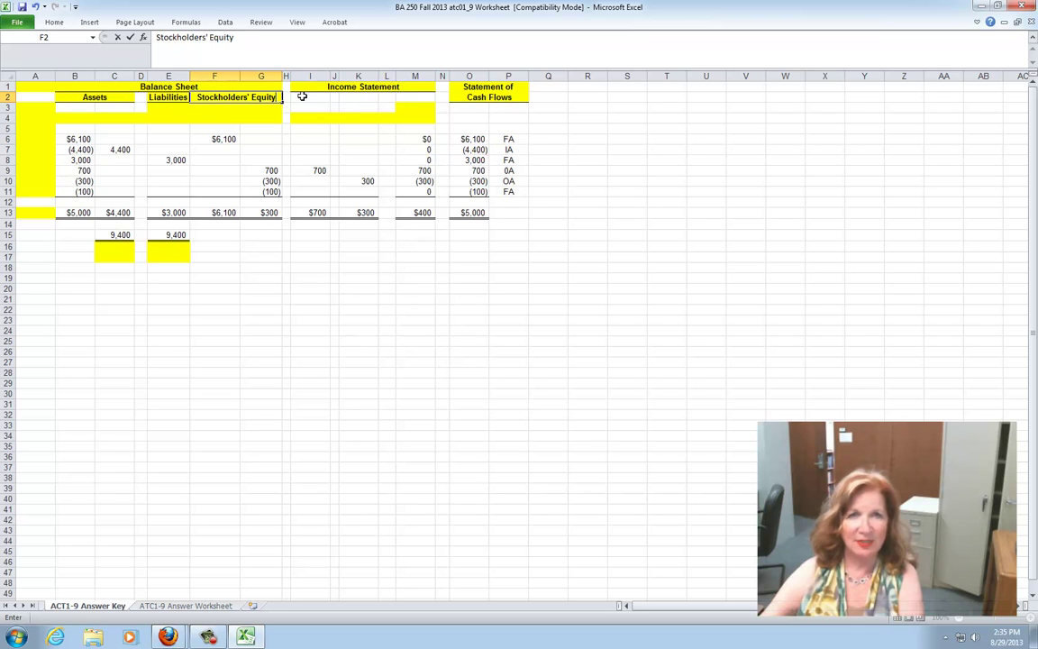
Step: Label the first column "Event Number", with "Event" in A3 and "Number" in A4
click(23, 108)
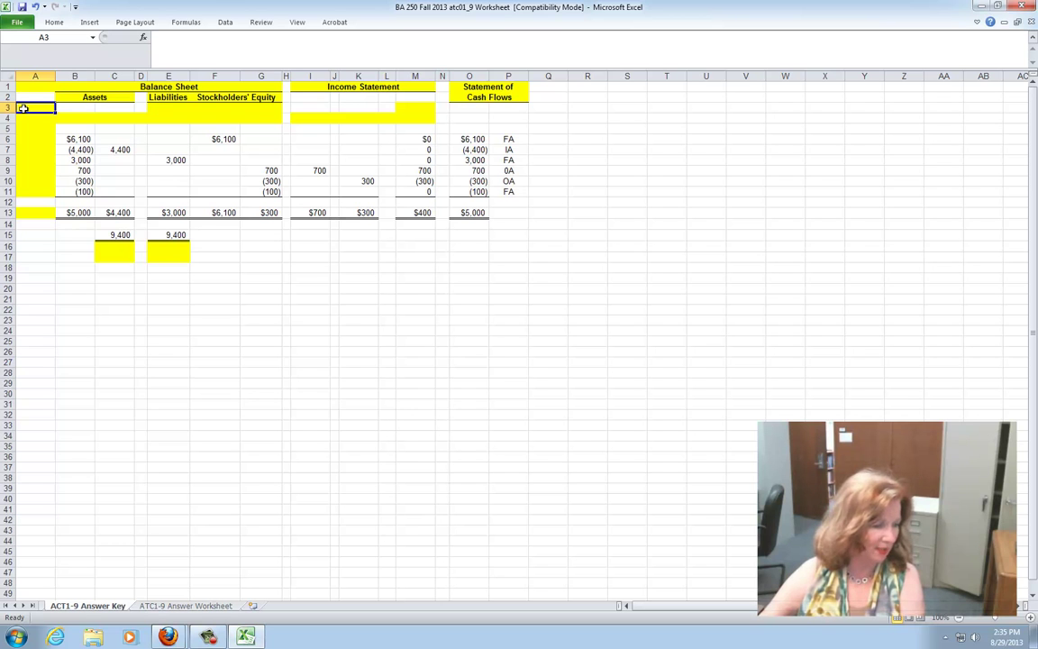
text(Event)
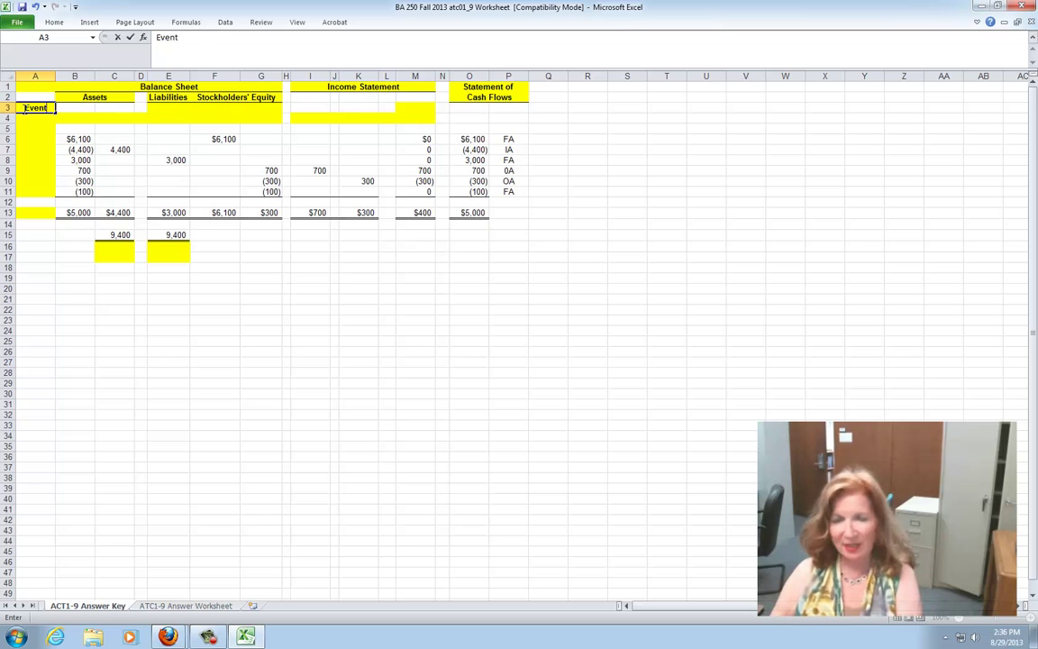
key(Return)
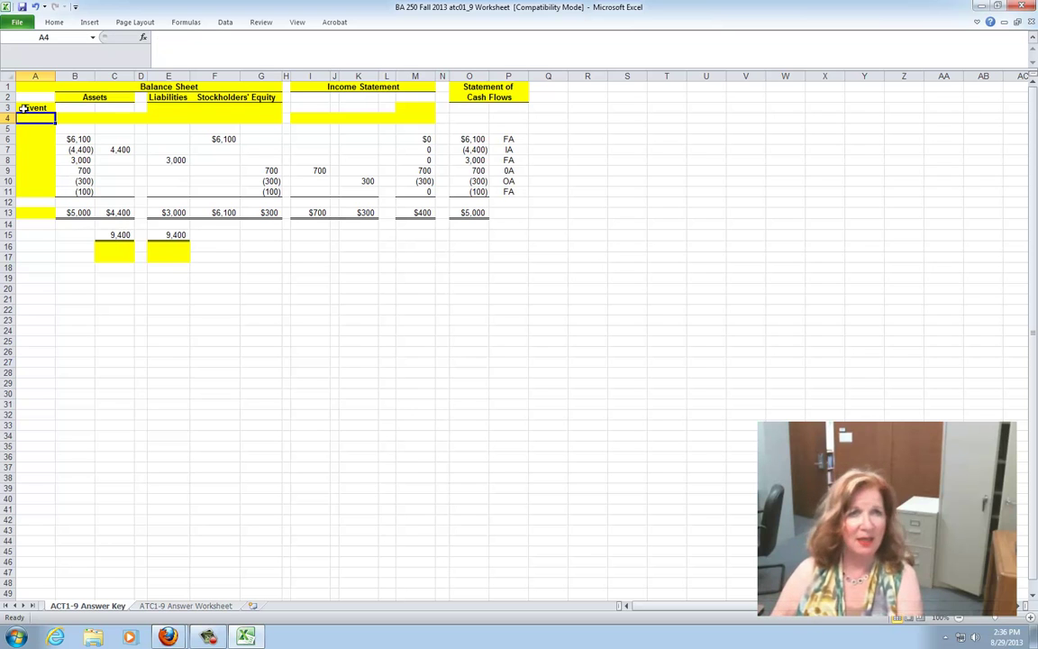
text(Number)
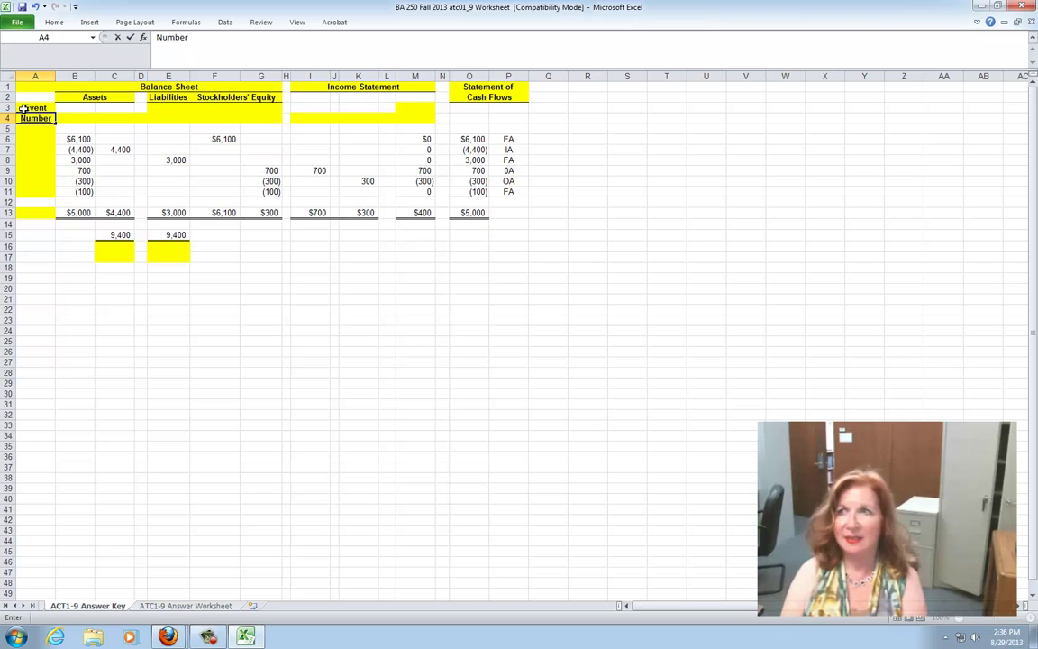
key(Return)
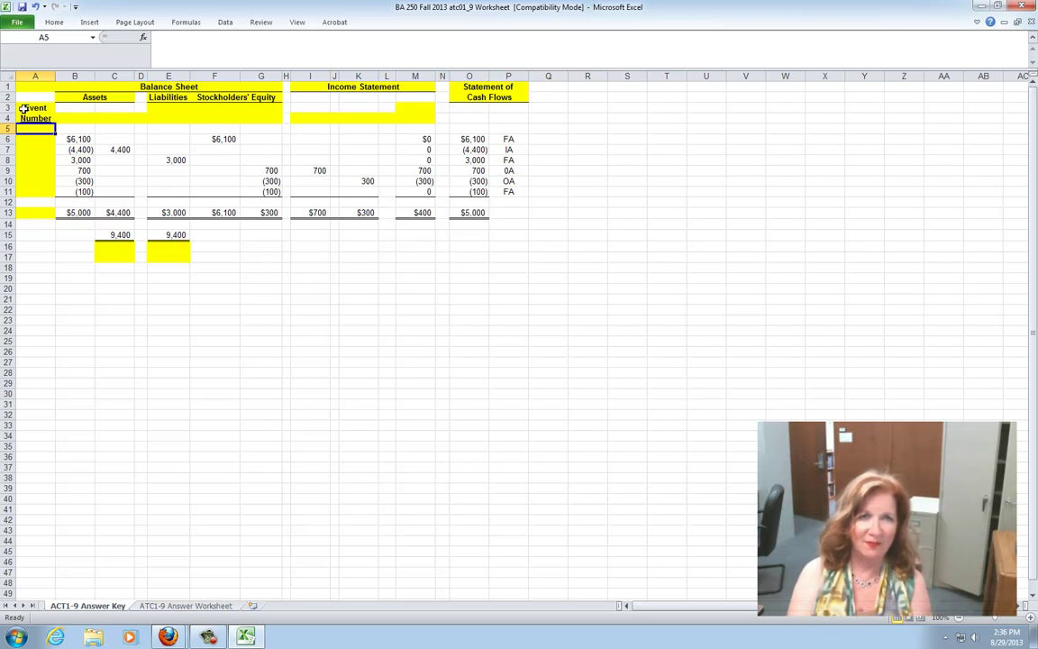
Step: Enter the asset account titles "Cash" in B4 and "Land" in C4
click(78, 117)
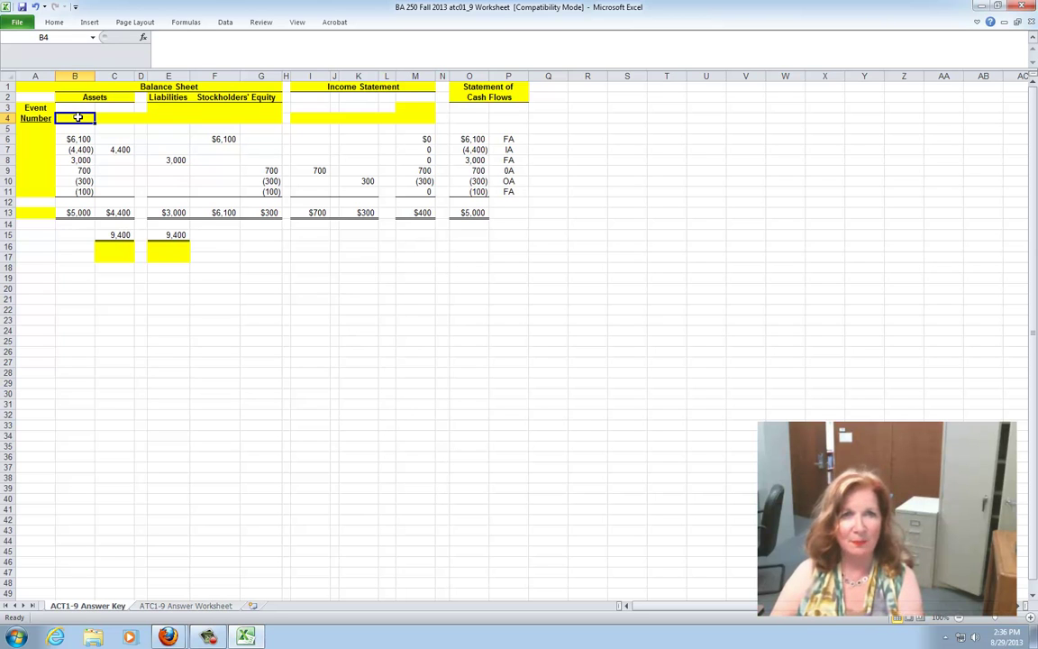
text(Cas)
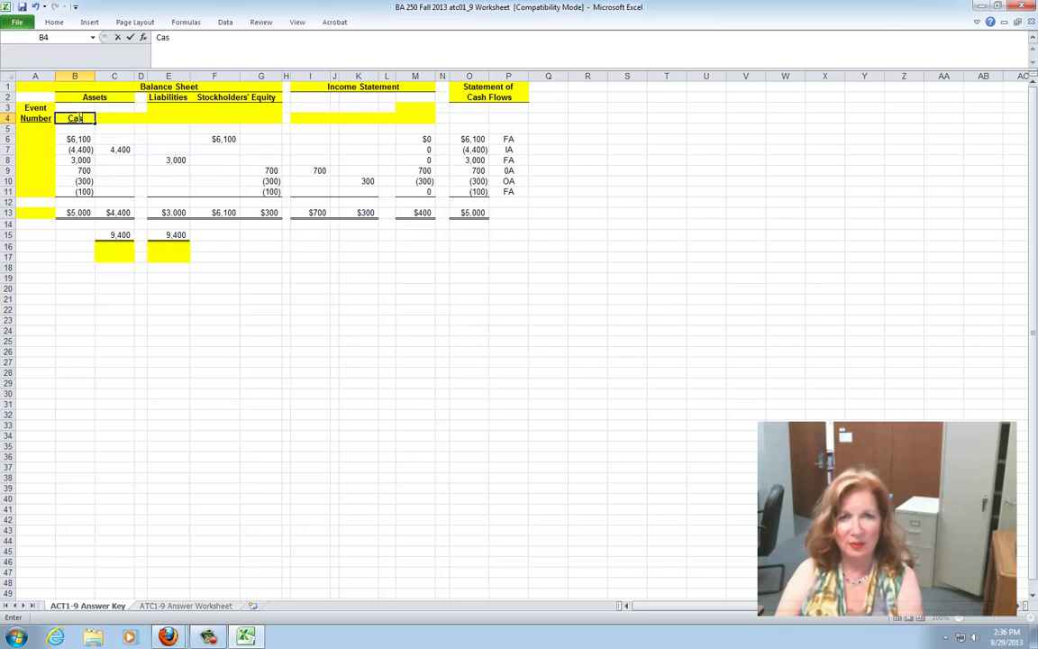
text(h)
key(Tab)
text(Land)
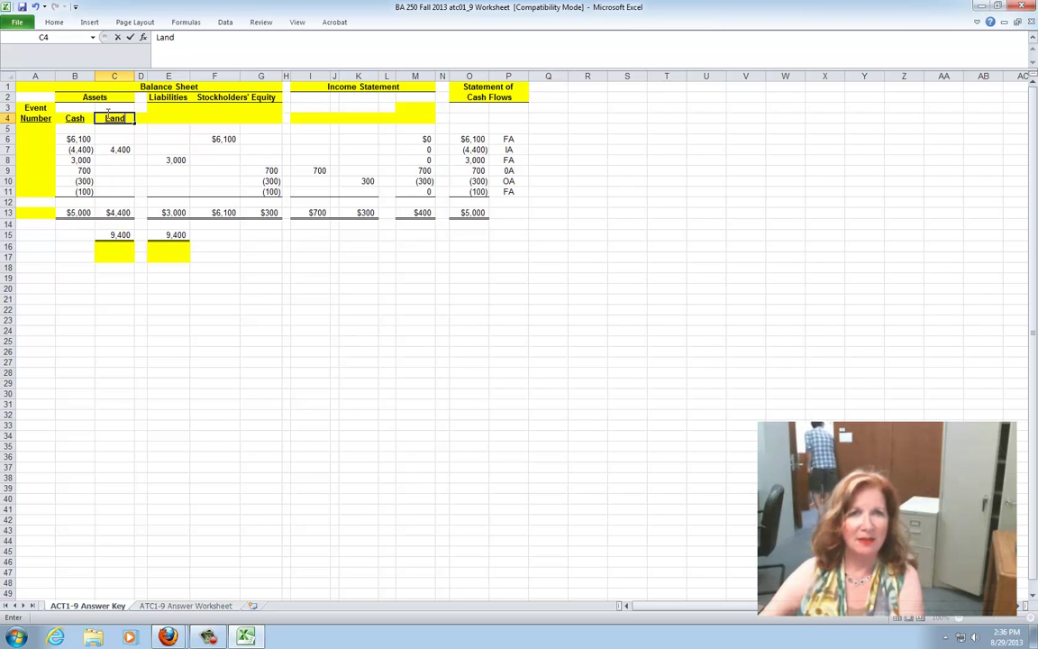
Step: Enter the liability account title "Loans Payable", with "Loans" in E3 and "Payable" in E4
click(166, 118)
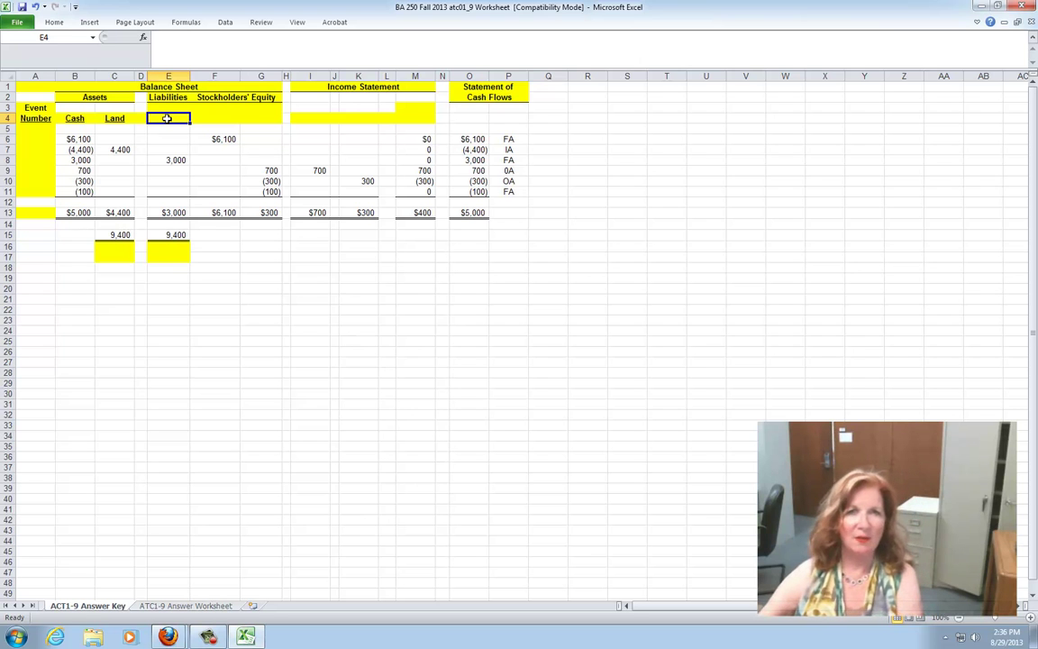
click(168, 107)
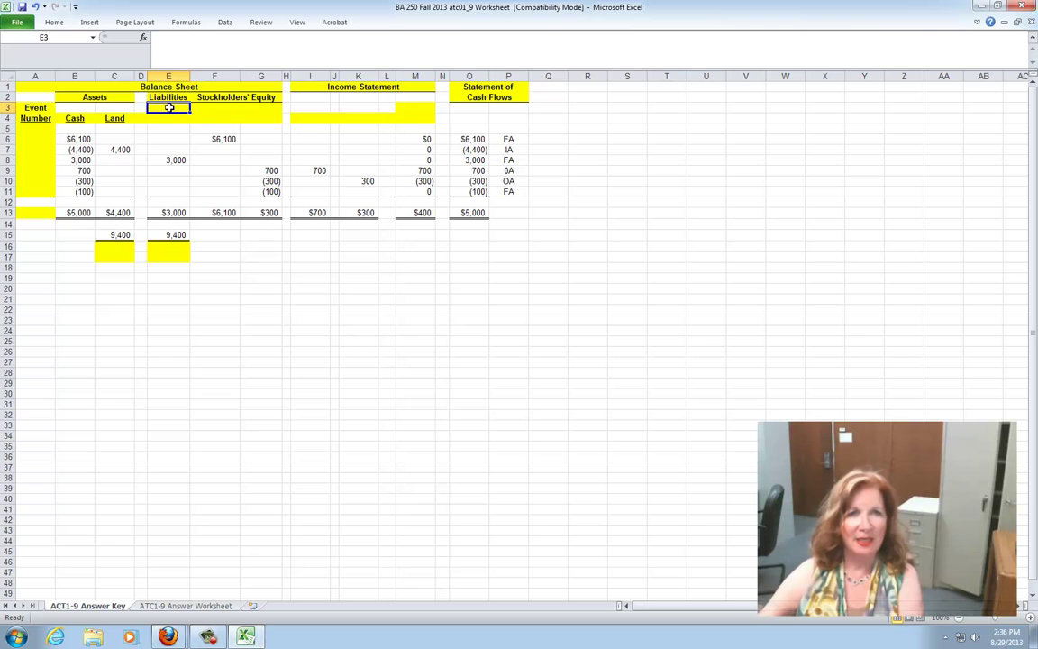
text(Liab)
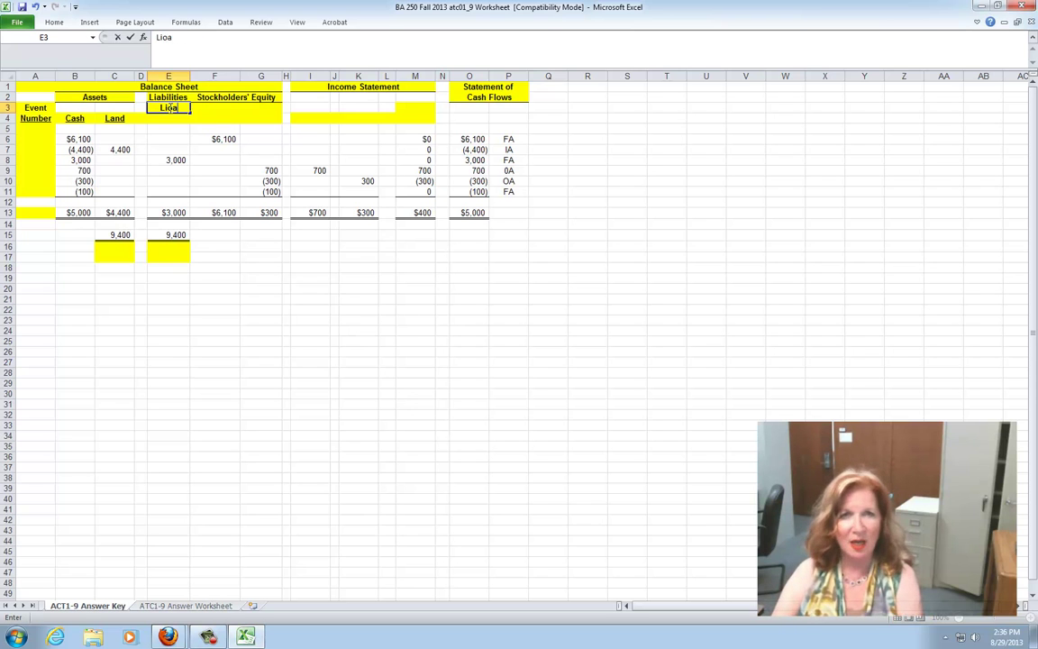
key(BackSpace)
key(BackSpace)
key(BackSpace)
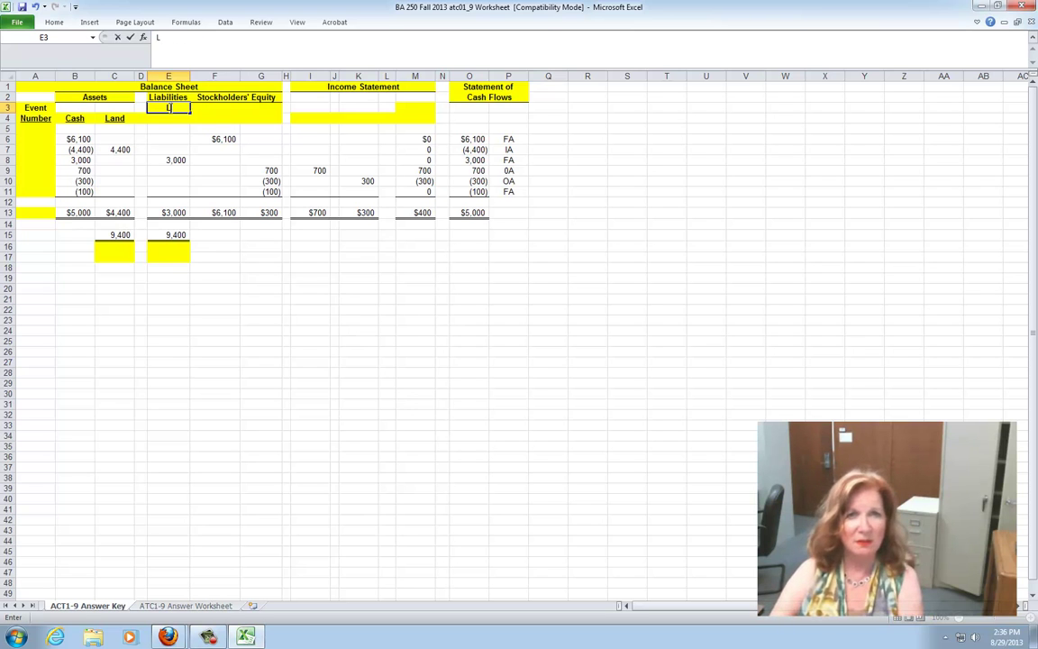
text(oans)
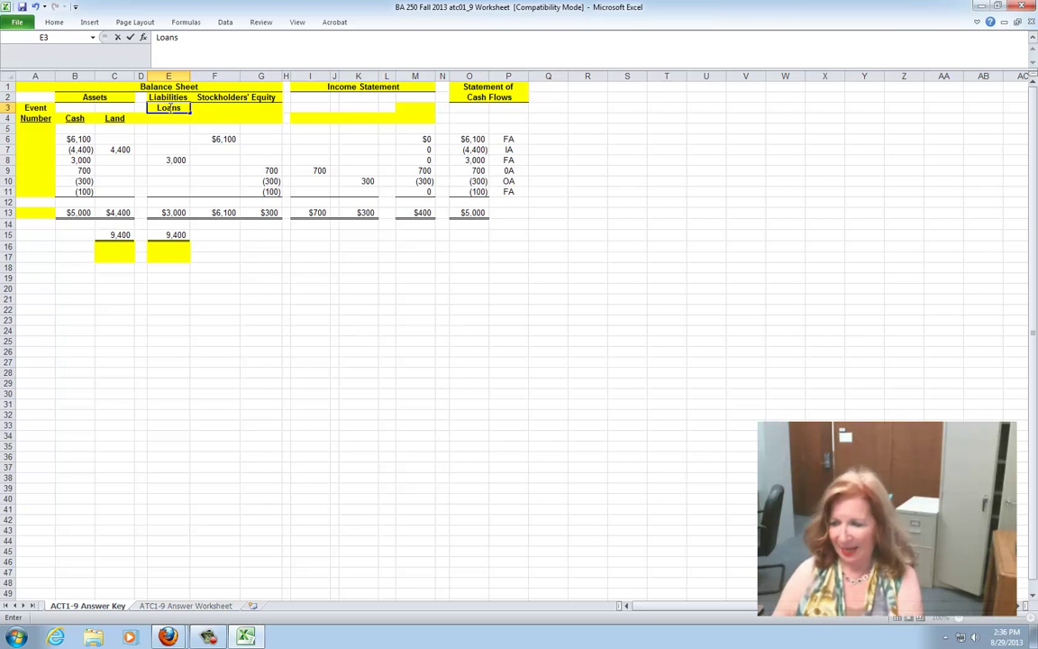
click(166, 118)
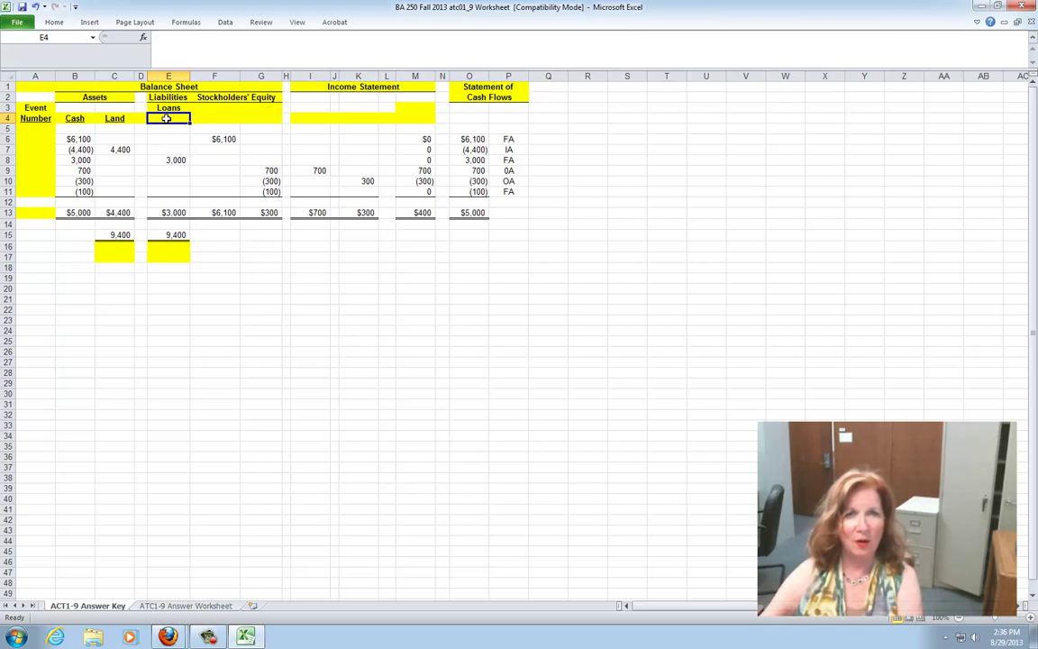
text(Payable)
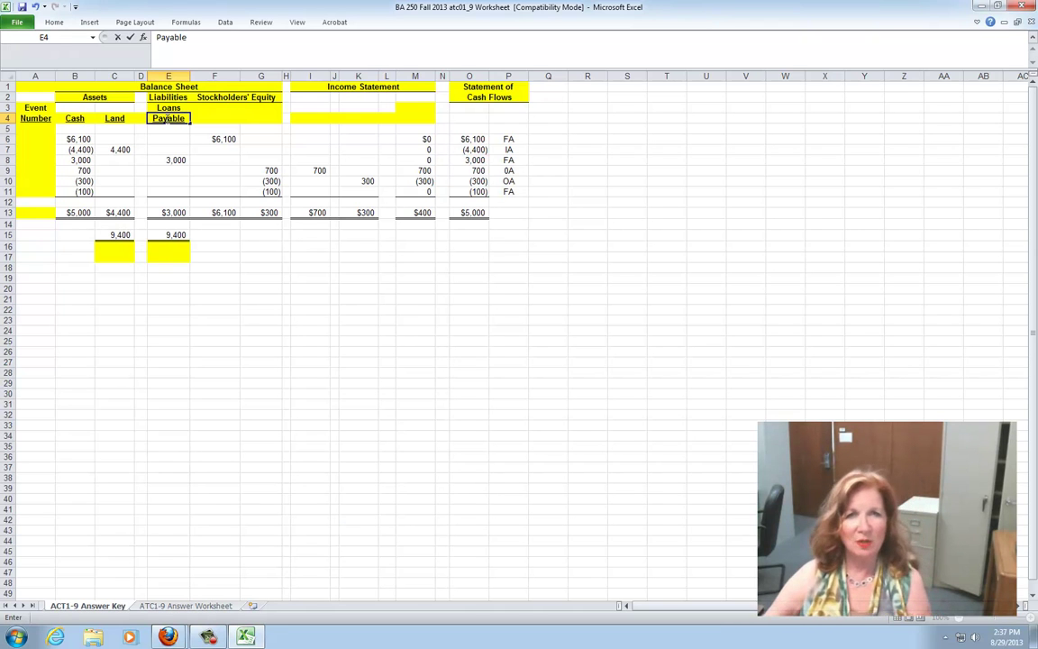
Step: Enter "Common" in F3 as the first line of the stock account title under Stockholders' Equity
click(213, 107)
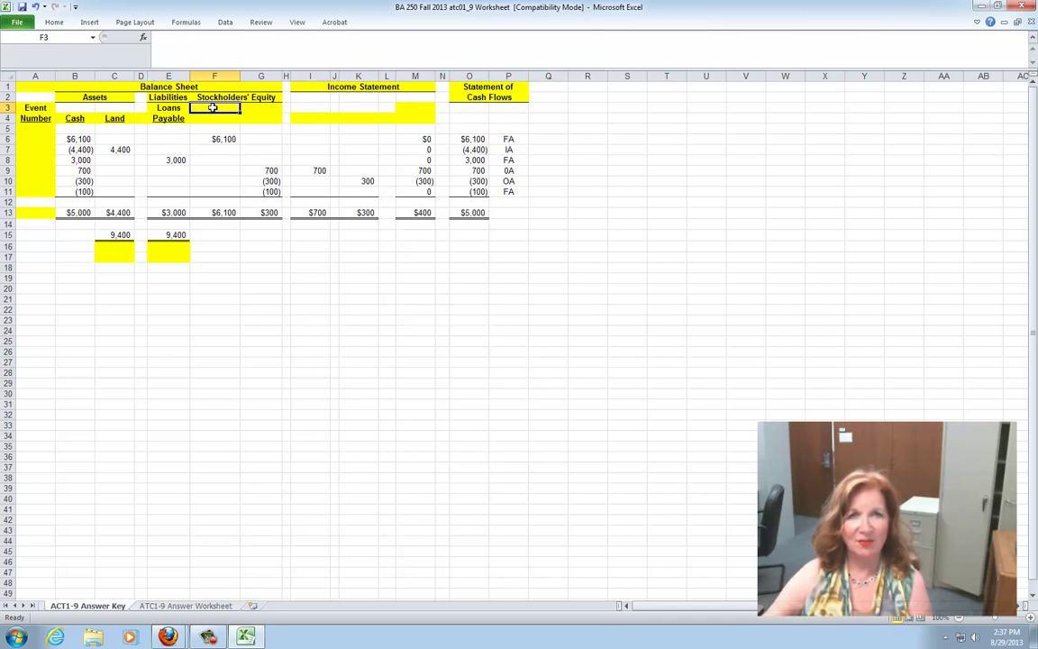
text(Common)
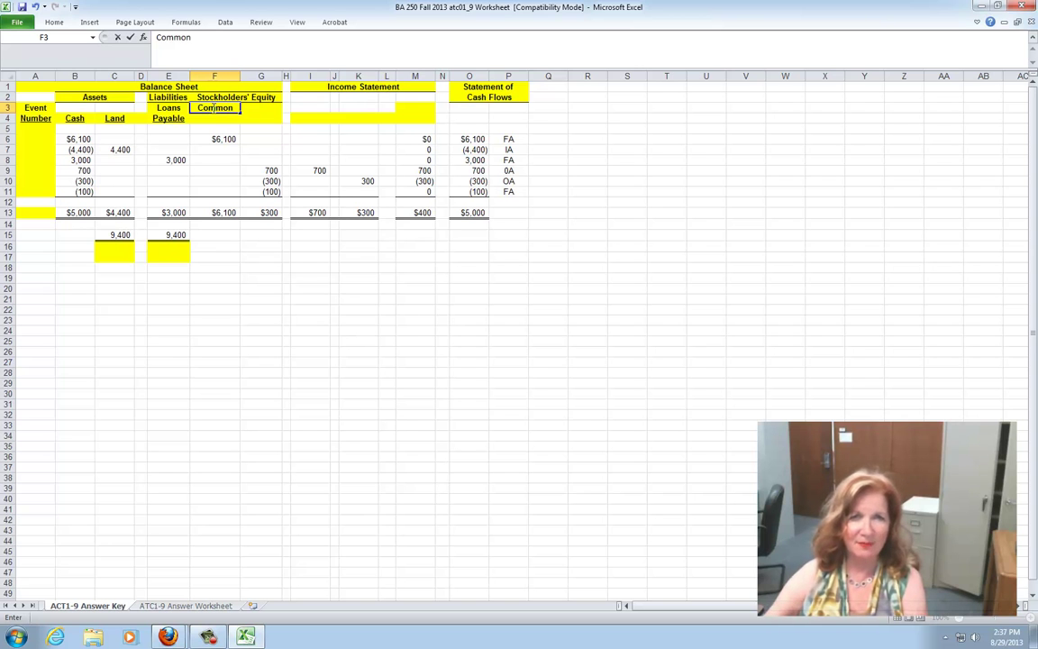
click(206, 119)
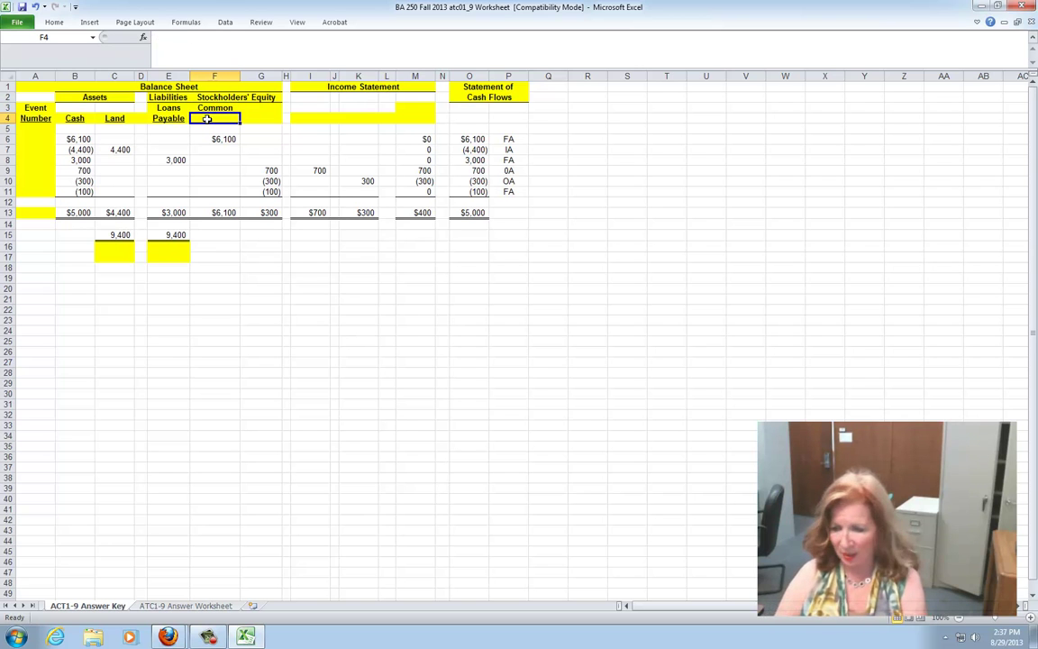
text(Stockholders' Equity)
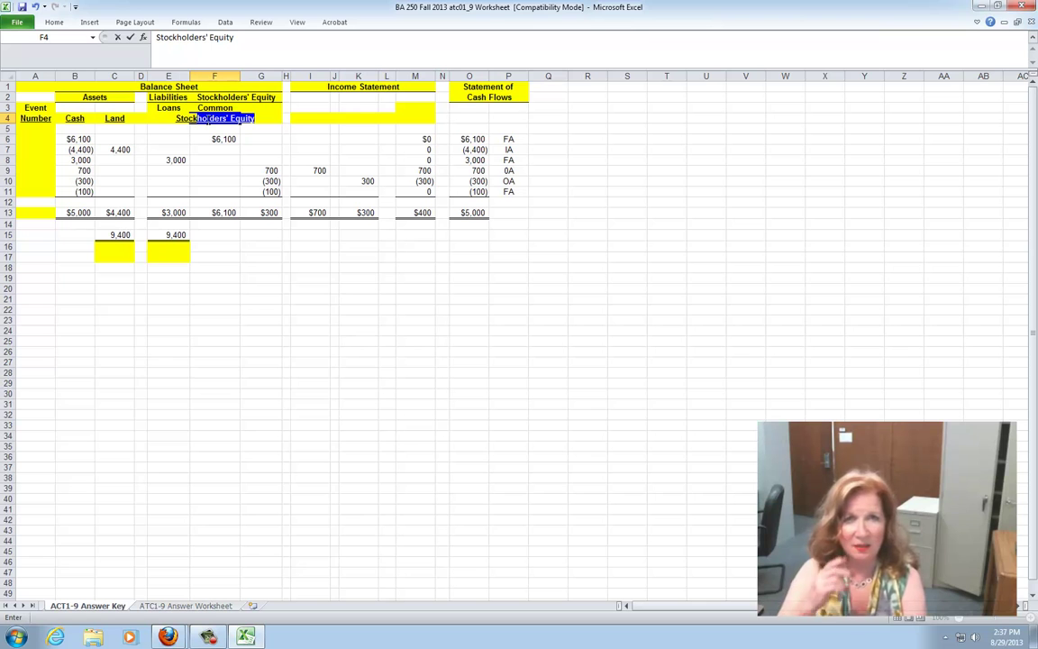
key(Return)
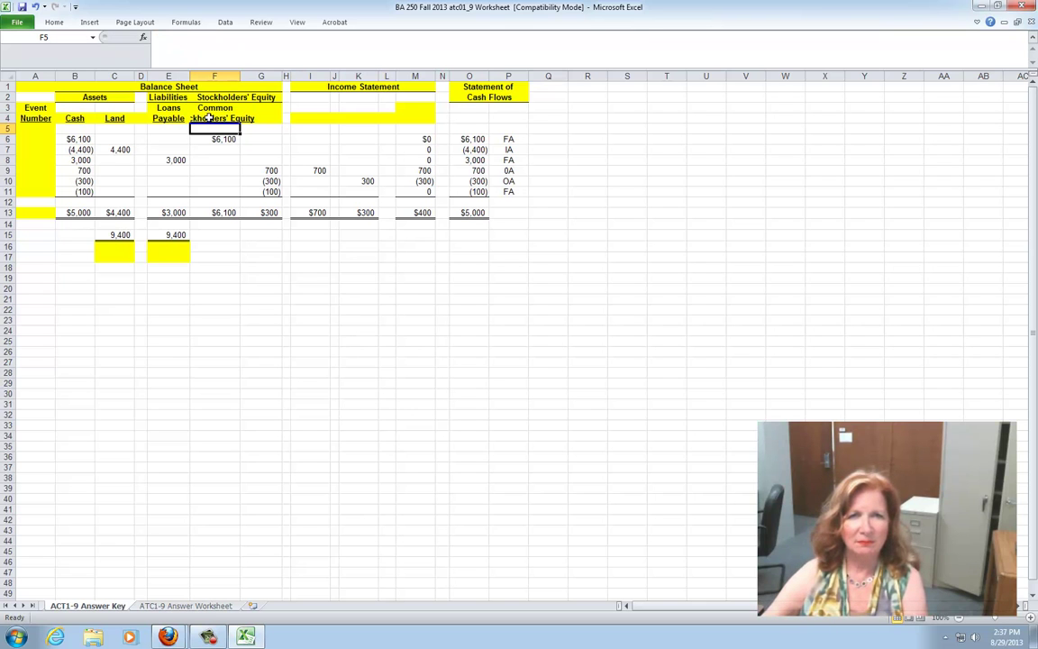
click(209, 118)
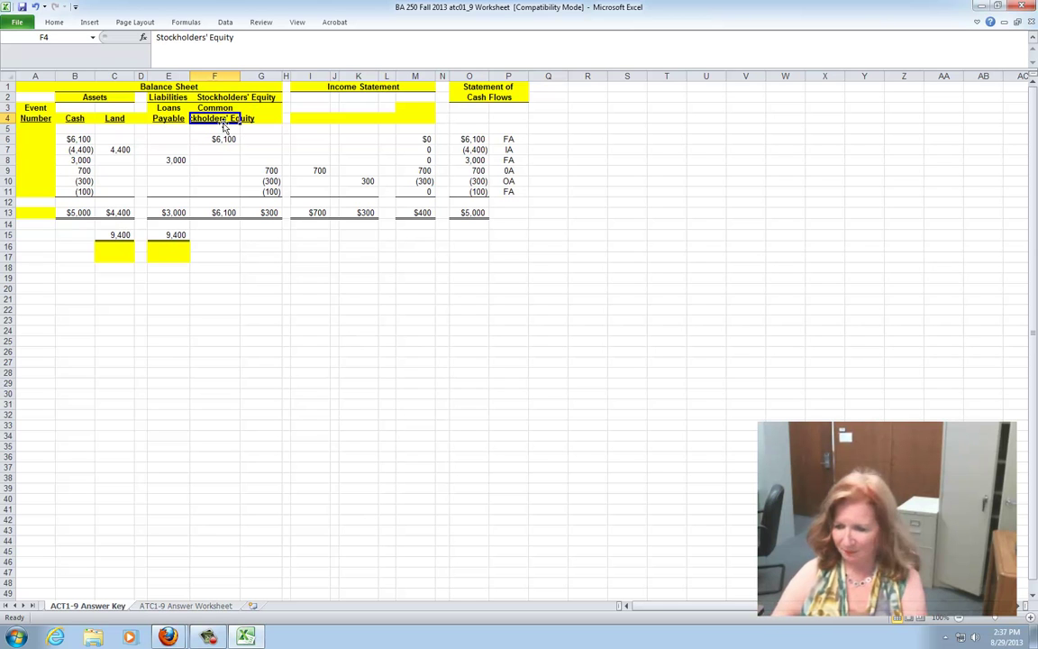
key(Delete)
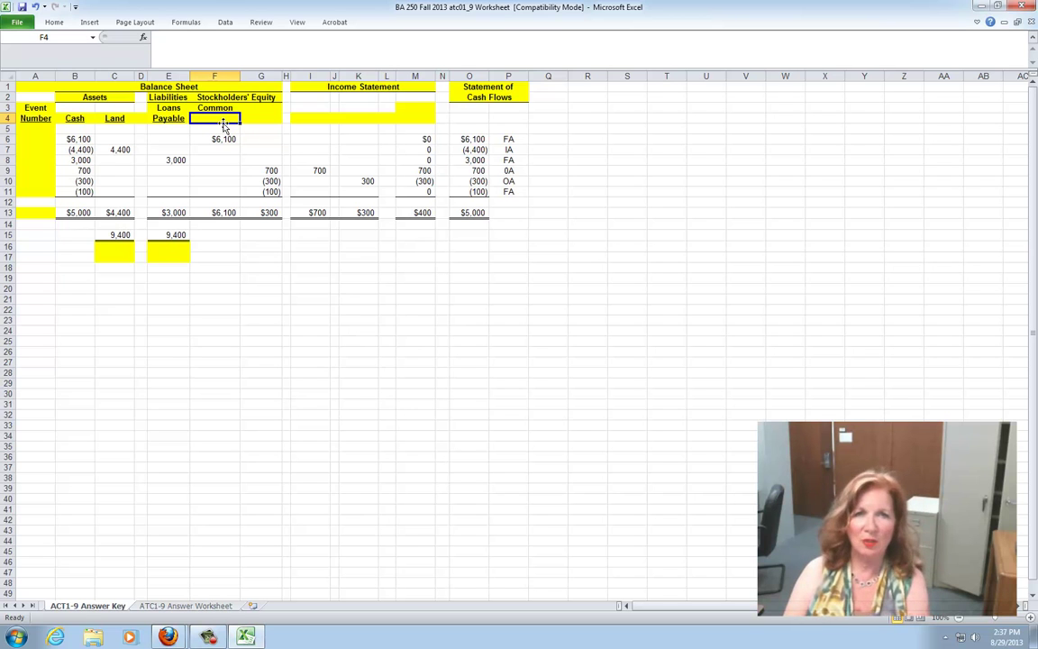
Step: Enter only "Stock" in F4 beneath "Common", discarding the suggested autocomplete text
text(Stock)
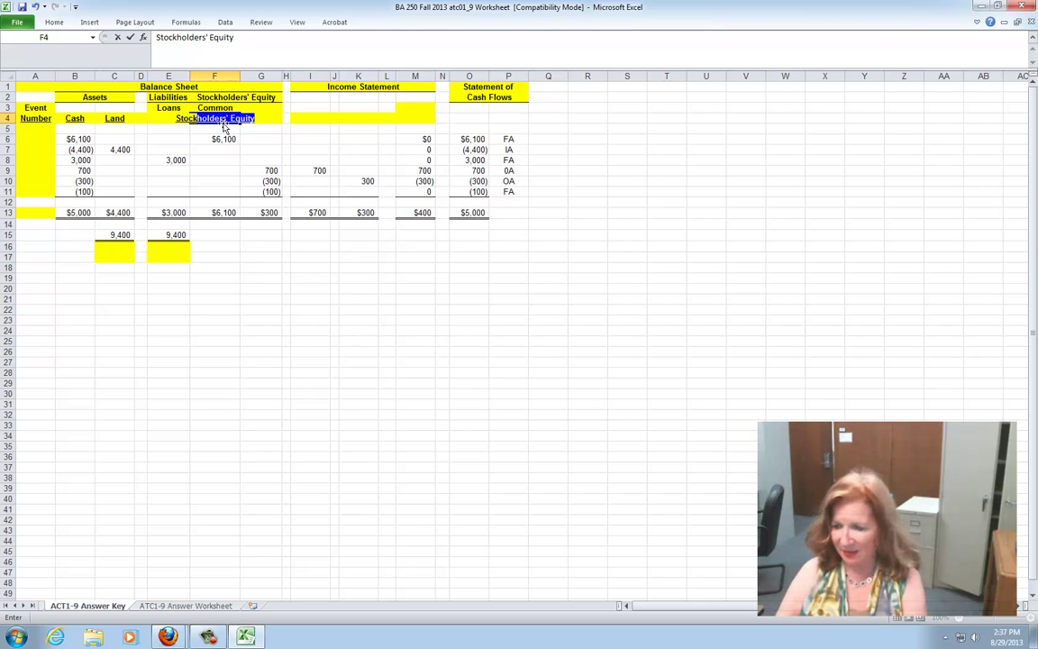
key(Delete)
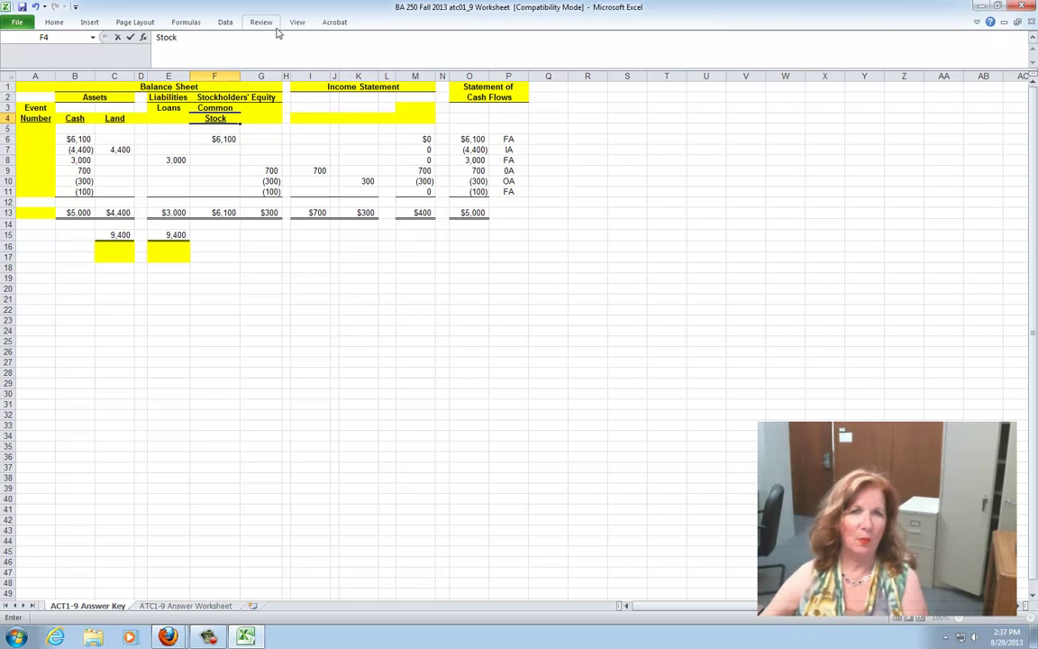
Step: Enter the equity account title "Retained Earnings", with "Retained" in G3 and "Earnings" in G4
click(263, 107)
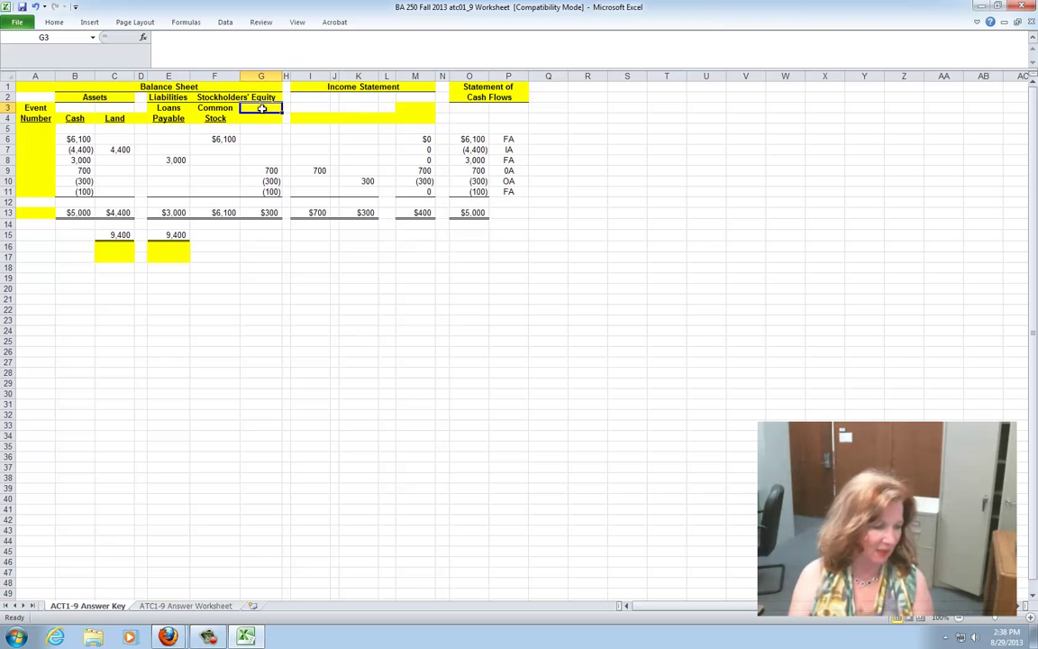
text(Ret)
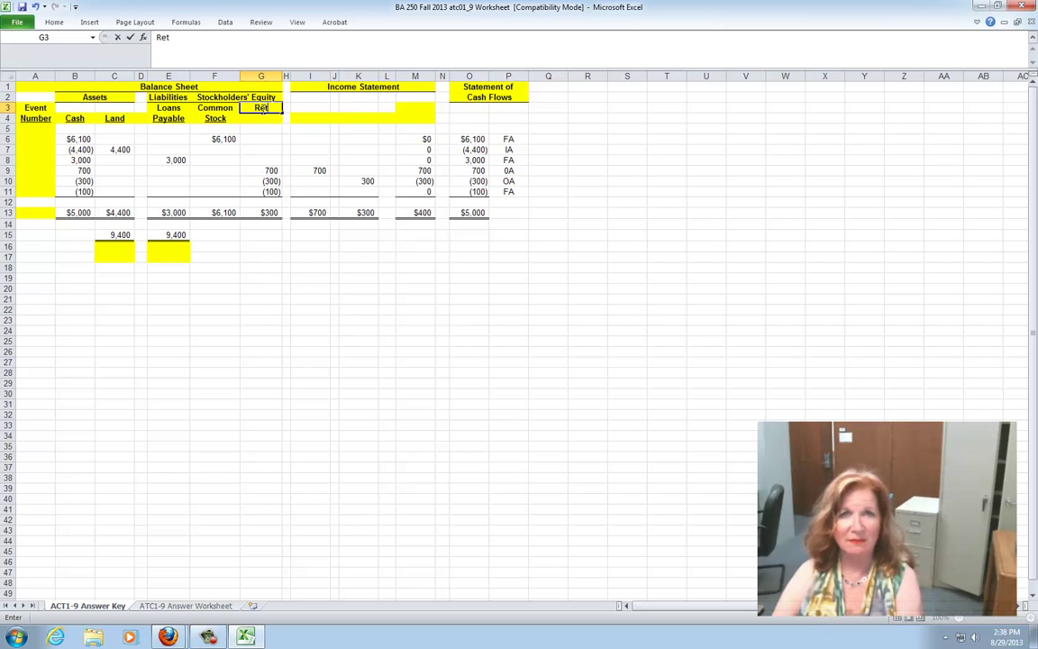
text(ained)
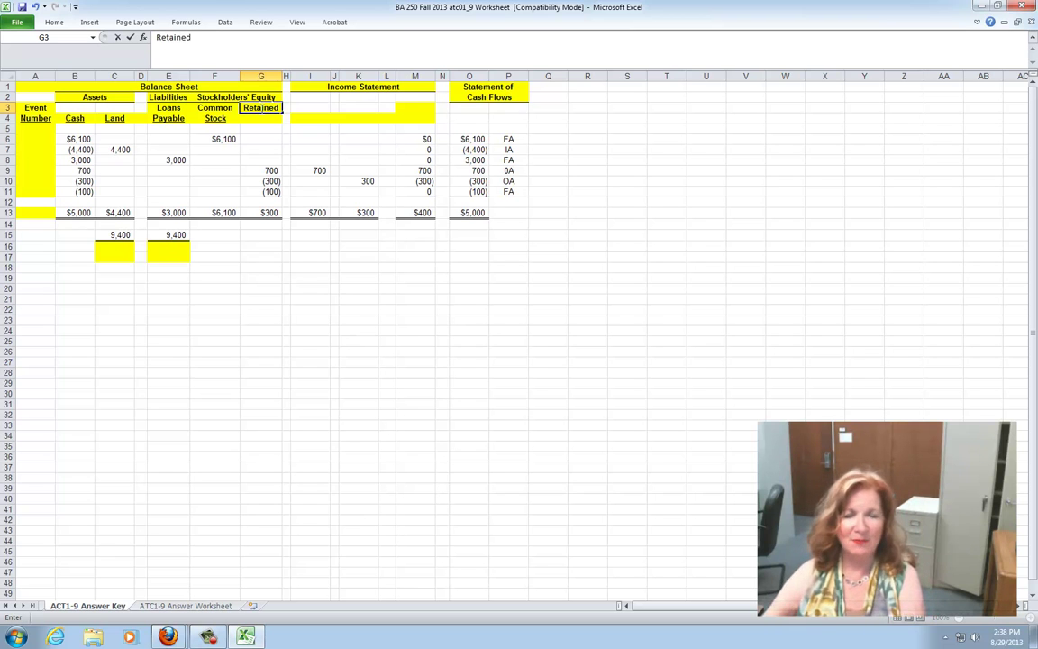
click(256, 120)
text(Ear)
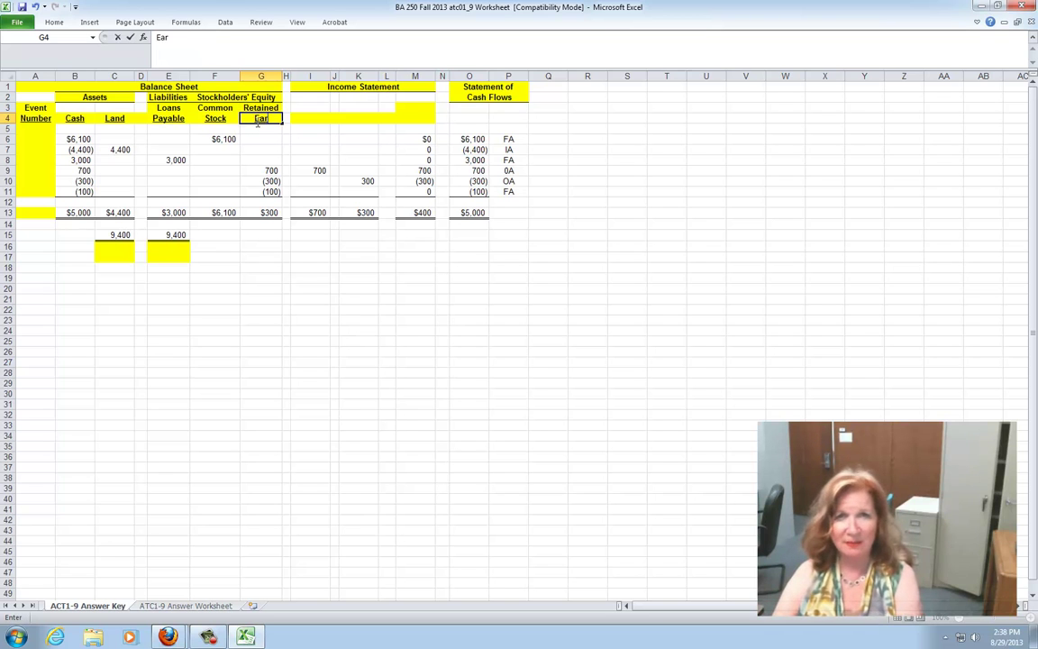
text(nings)
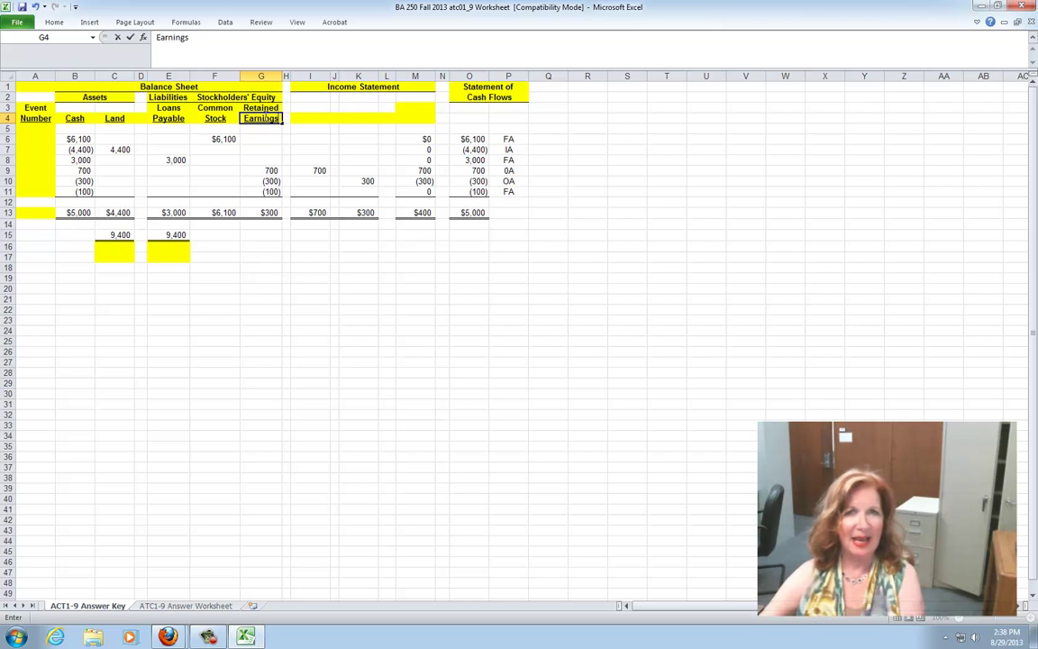
Step: Enter the income statement column titles "Revenues" in I4 and "Expenses" in K4
click(310, 118)
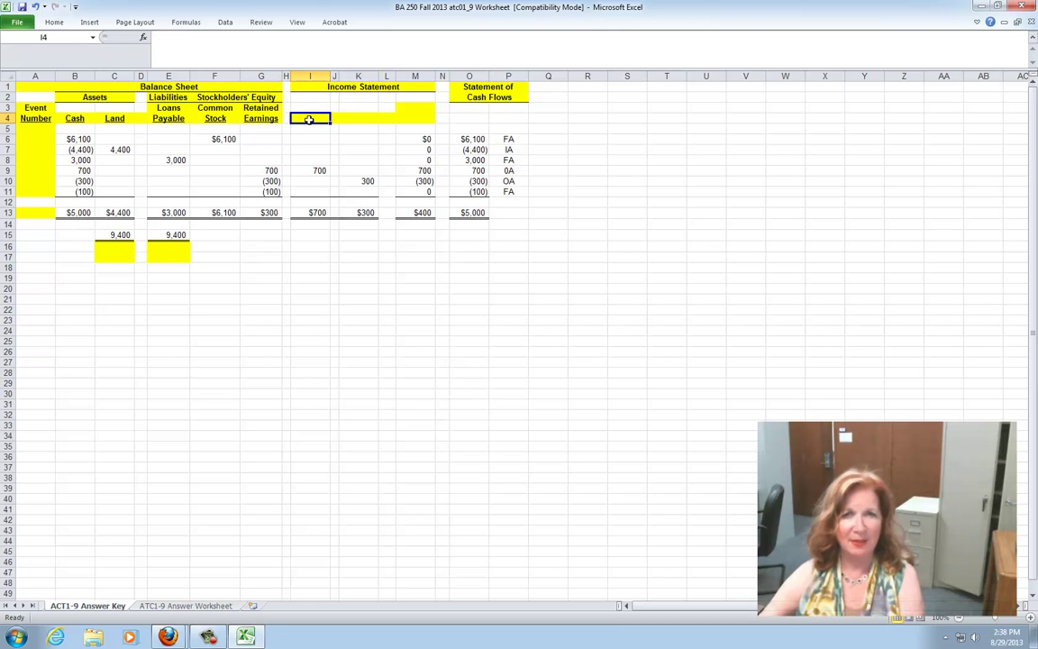
text(Revenues)
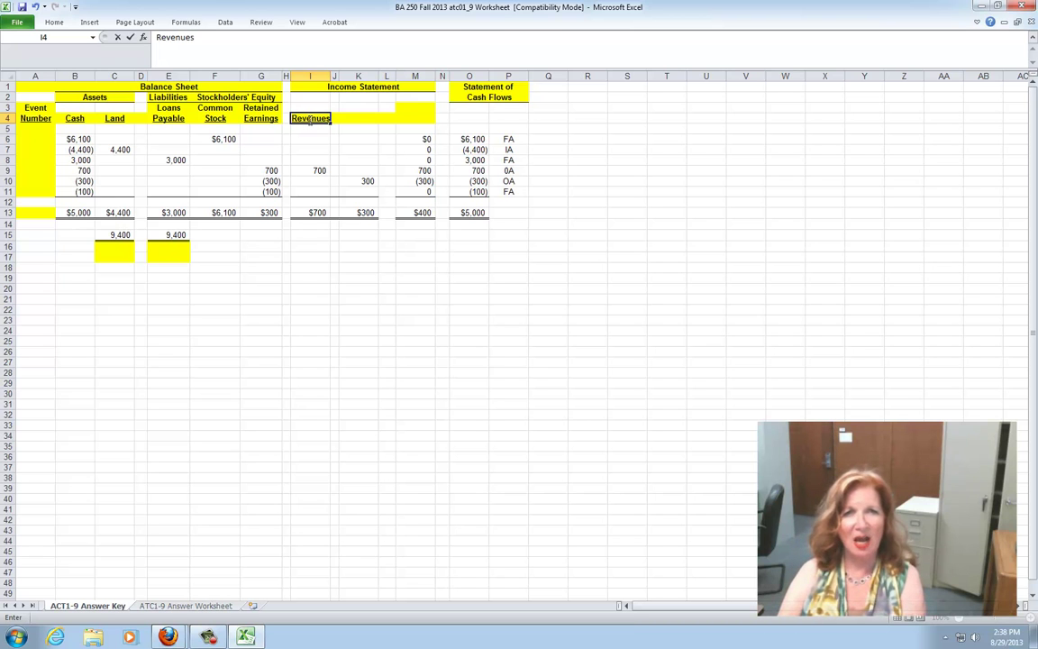
key(Tab)
key(Tab)
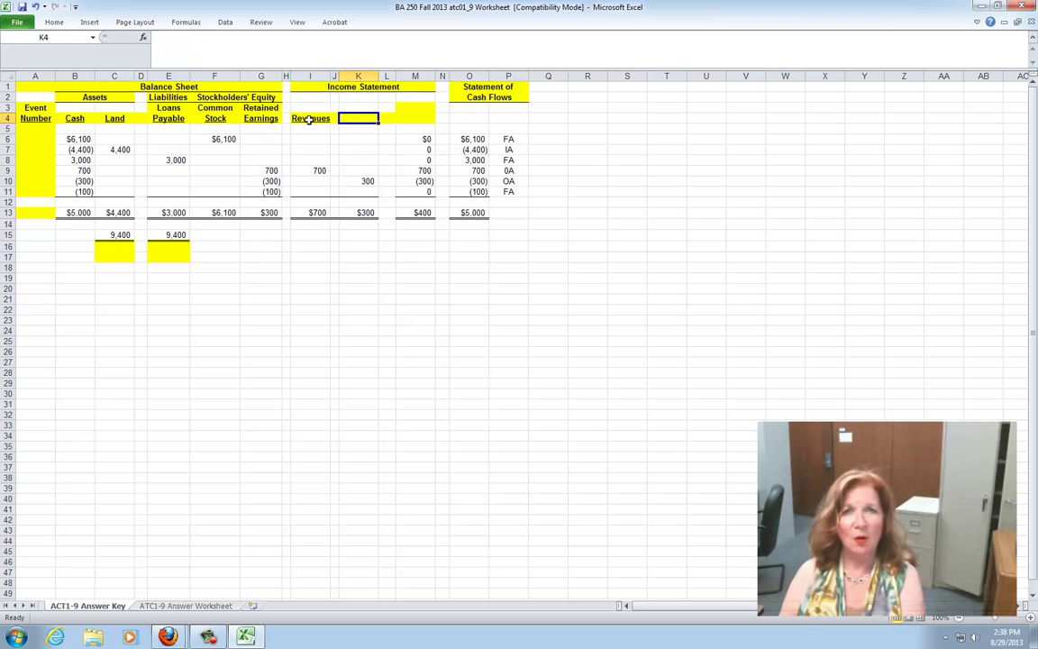
text(Expenses)
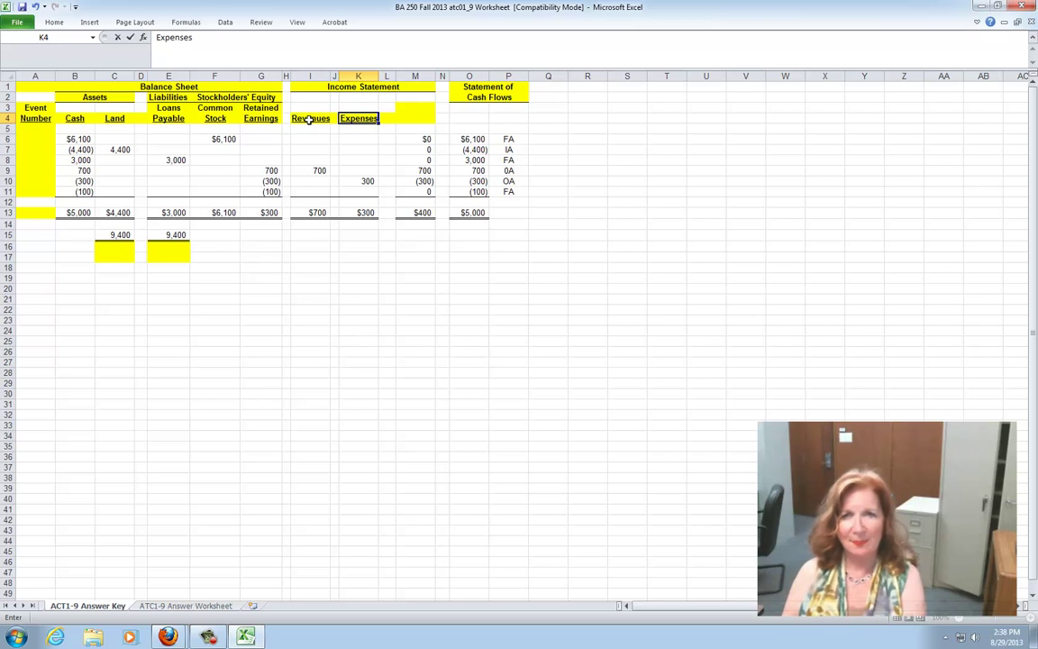
key(Tab)
Step: Label the last income statement column "Net Income", with "Net" in M3 and "Income" in M4
key(Tab)
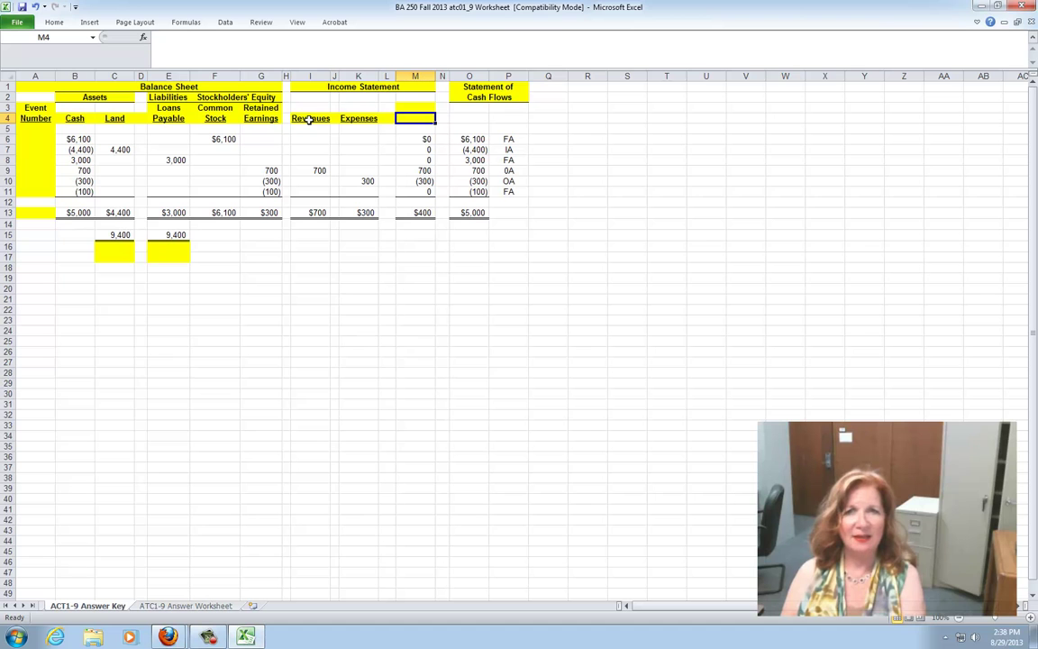
key(Up)
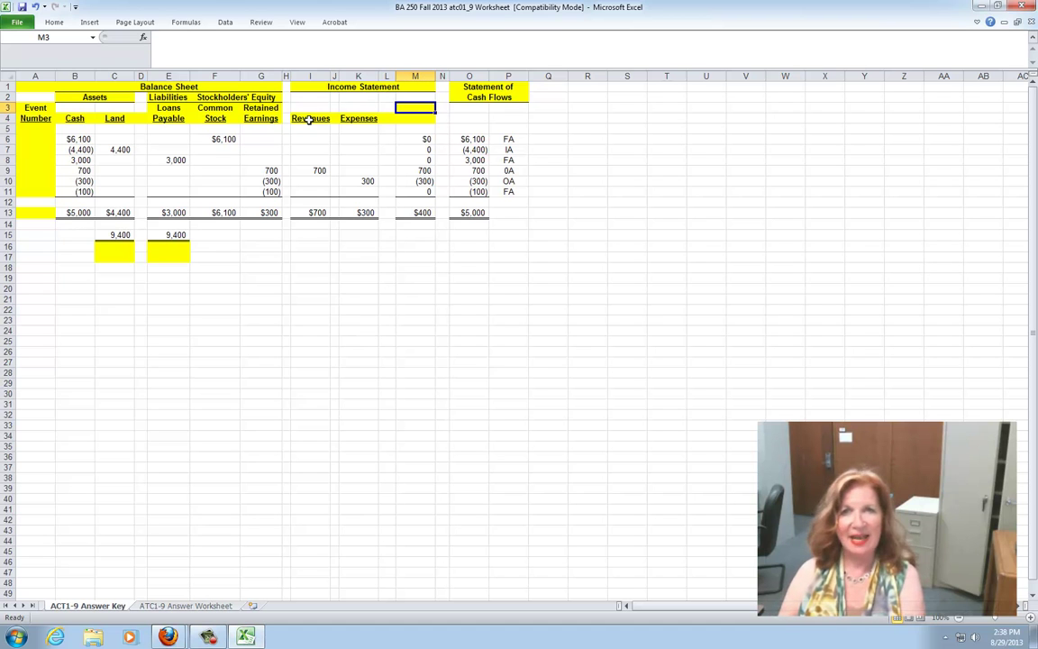
text(Net)
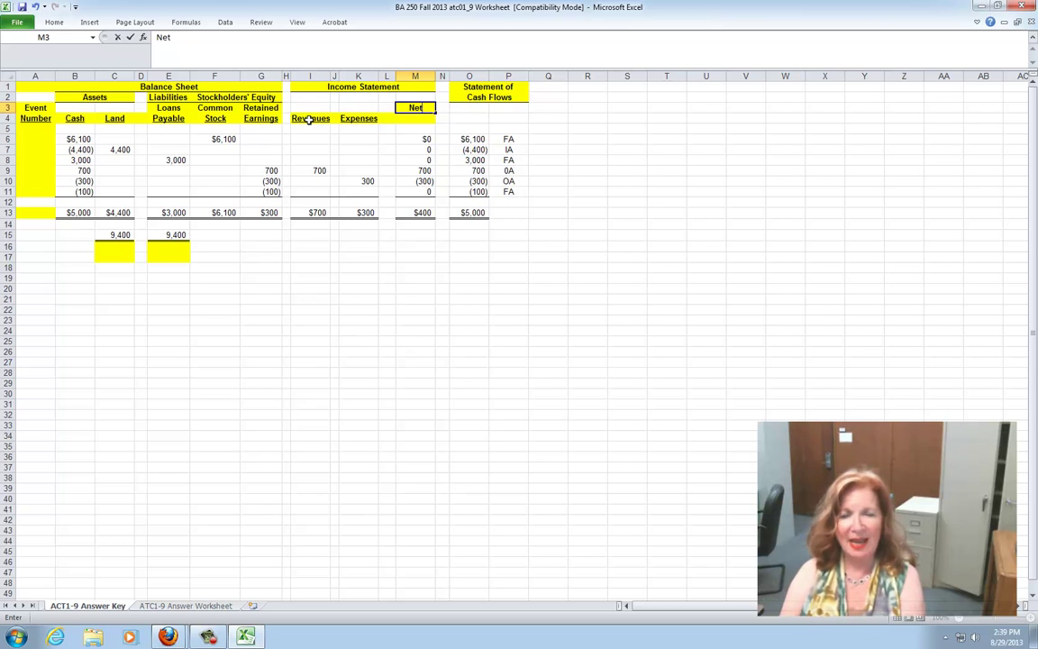
key(Return)
text(Income)
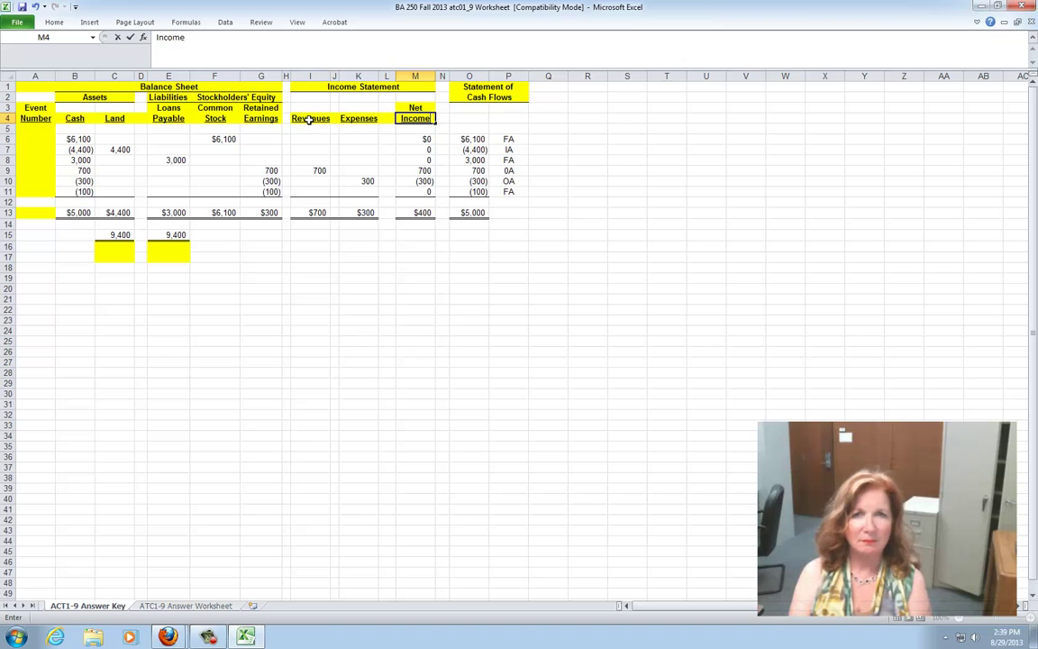
key(Tab)
Step: Enter the cash flow column titles "Amount" in O4 and "Activity" in P4
key(Tab)
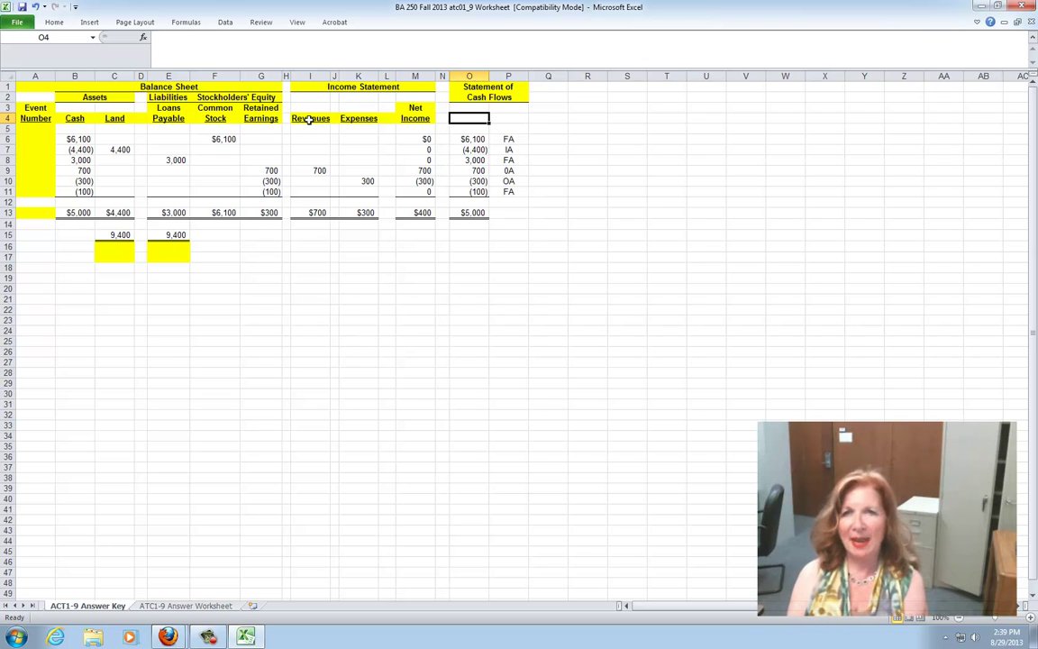
text(Amo)
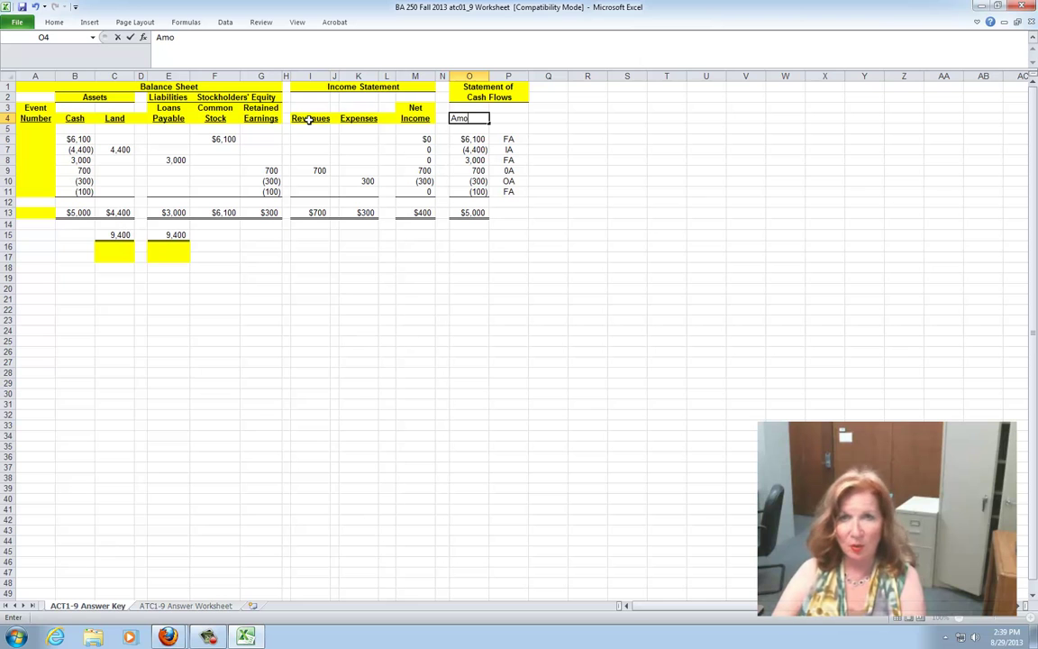
text(unt)
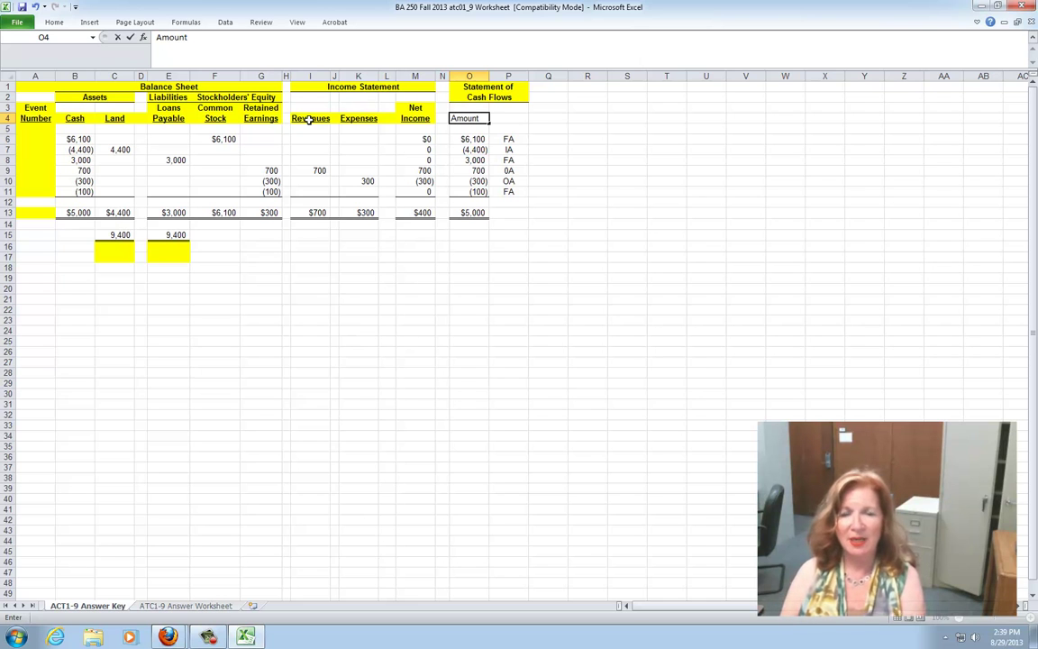
key(Tab)
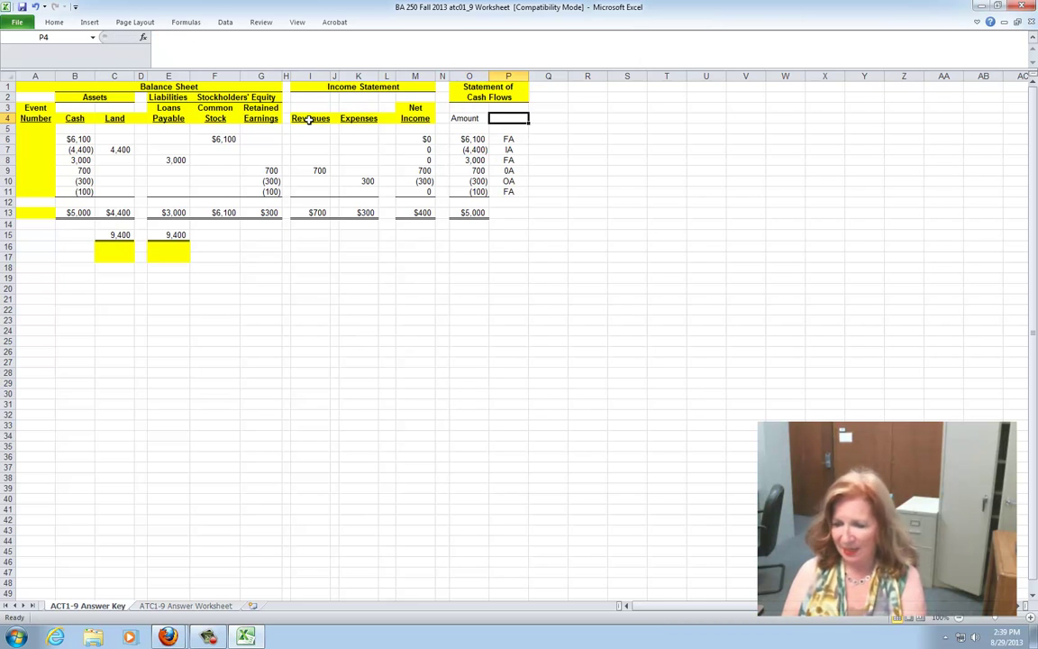
text(Activity)
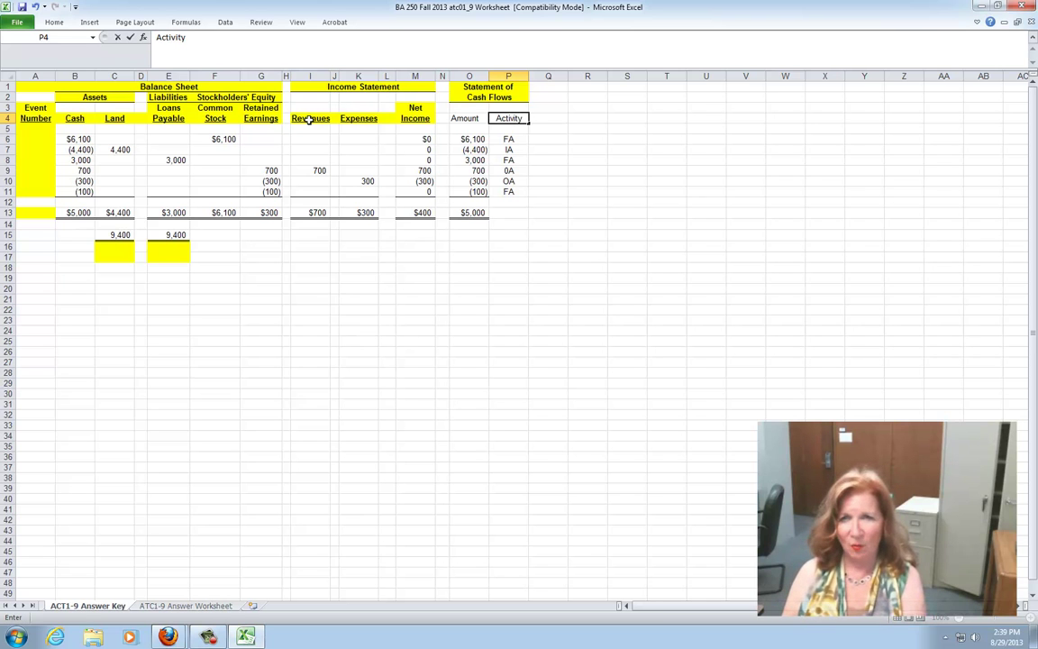
key(Return)
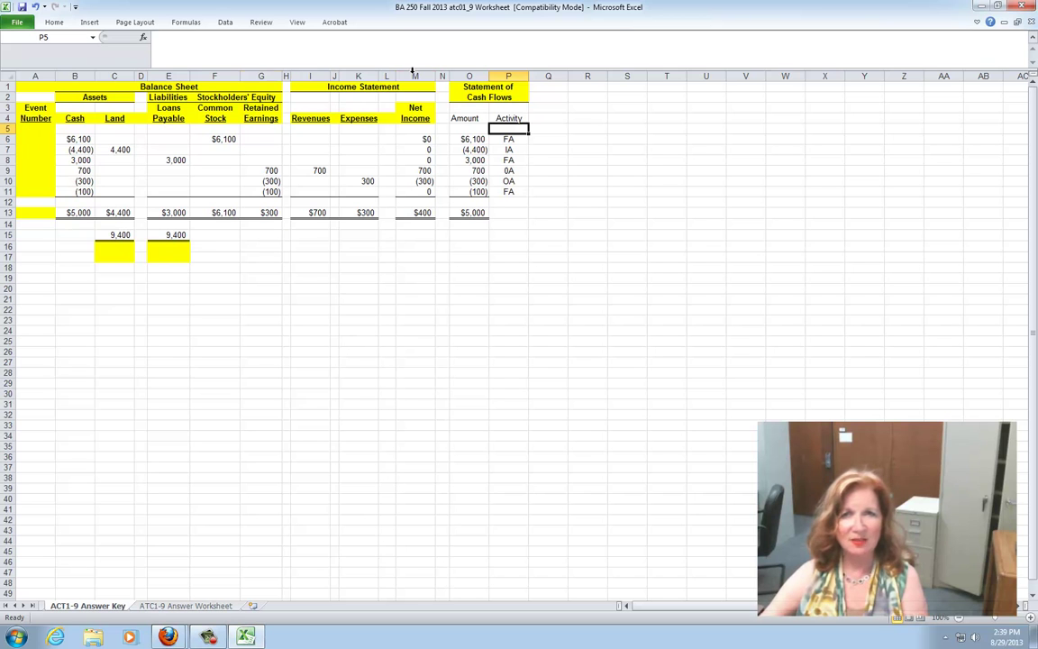
Step: Number the transactions in the Event Number column from 1 to 6 in cells A6 through A11
click(28, 130)
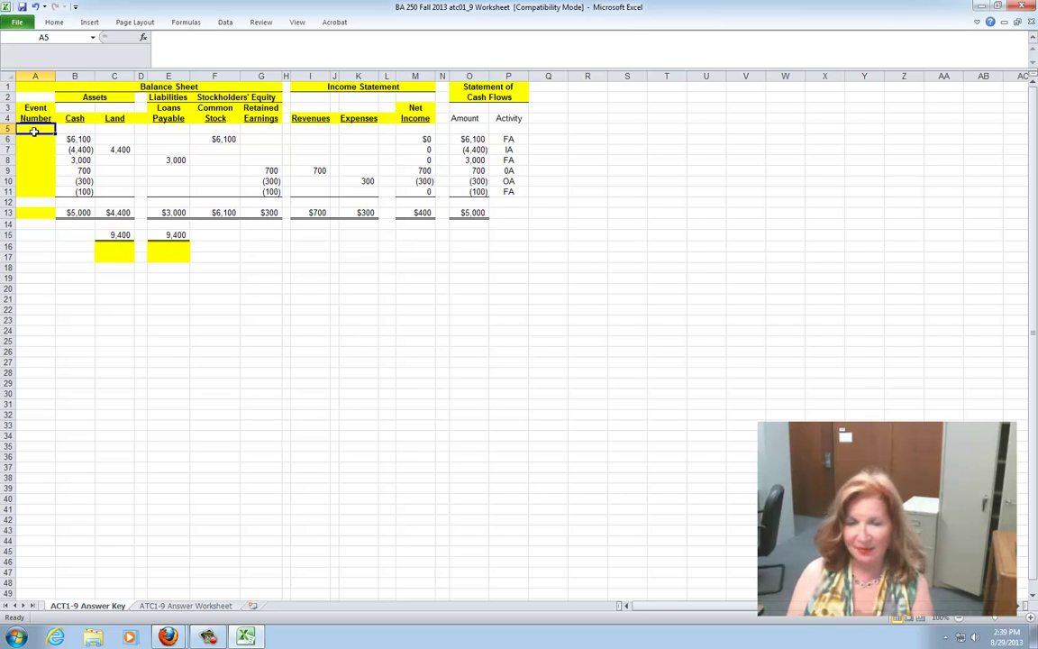
key(Down)
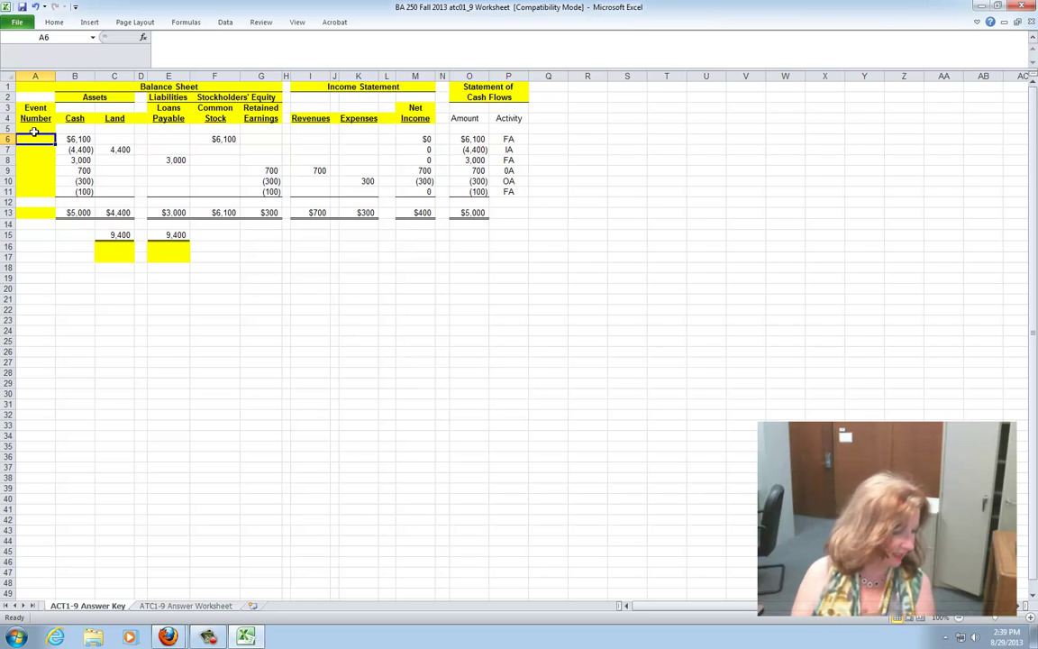
key(Down)
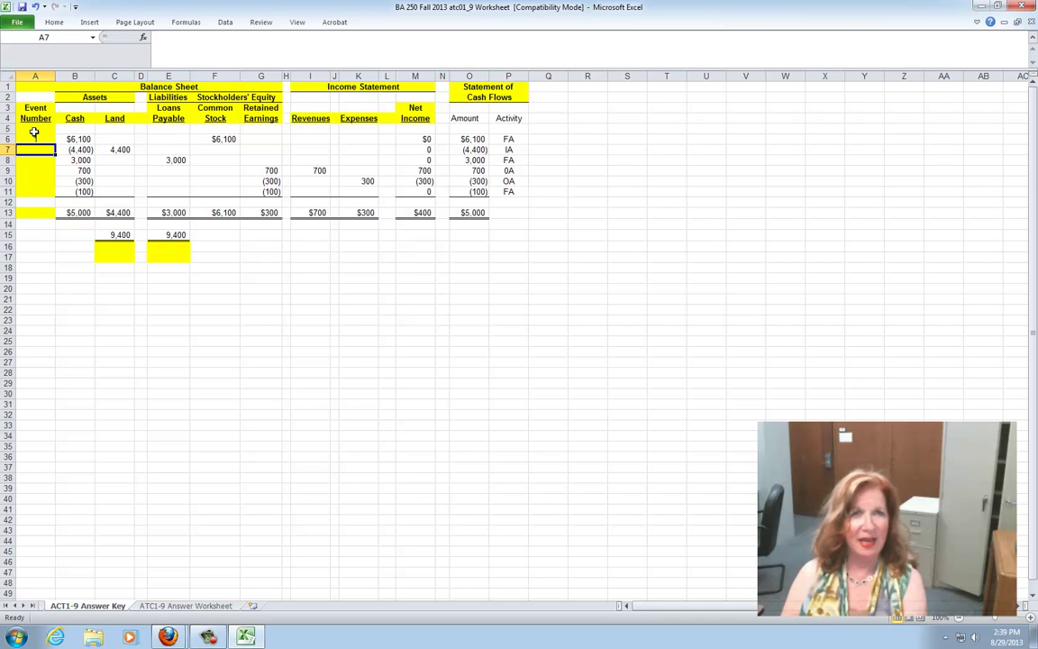
text(2)
key(Return)
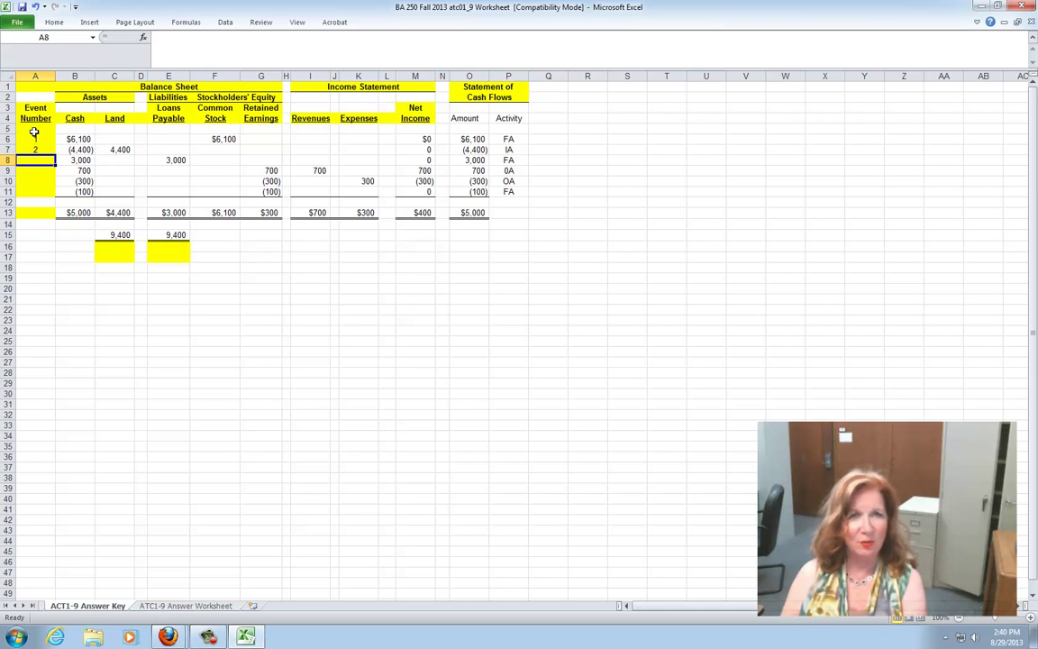
text(3)
key(Return)
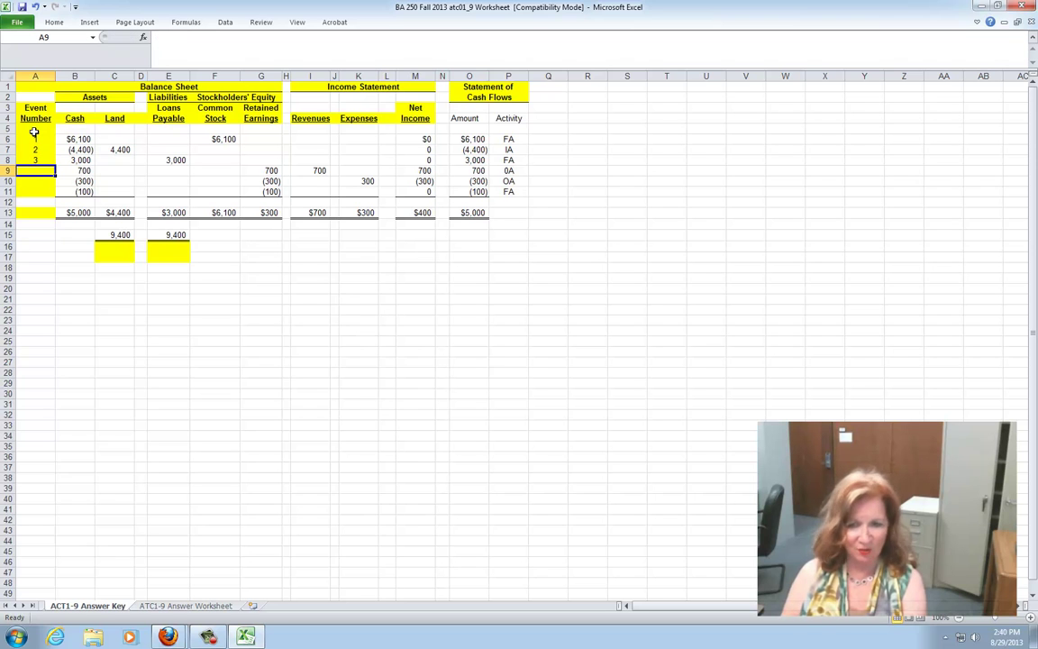
text(4)
key(Return)
text(5)
key(Return)
text(6)
key(Return)
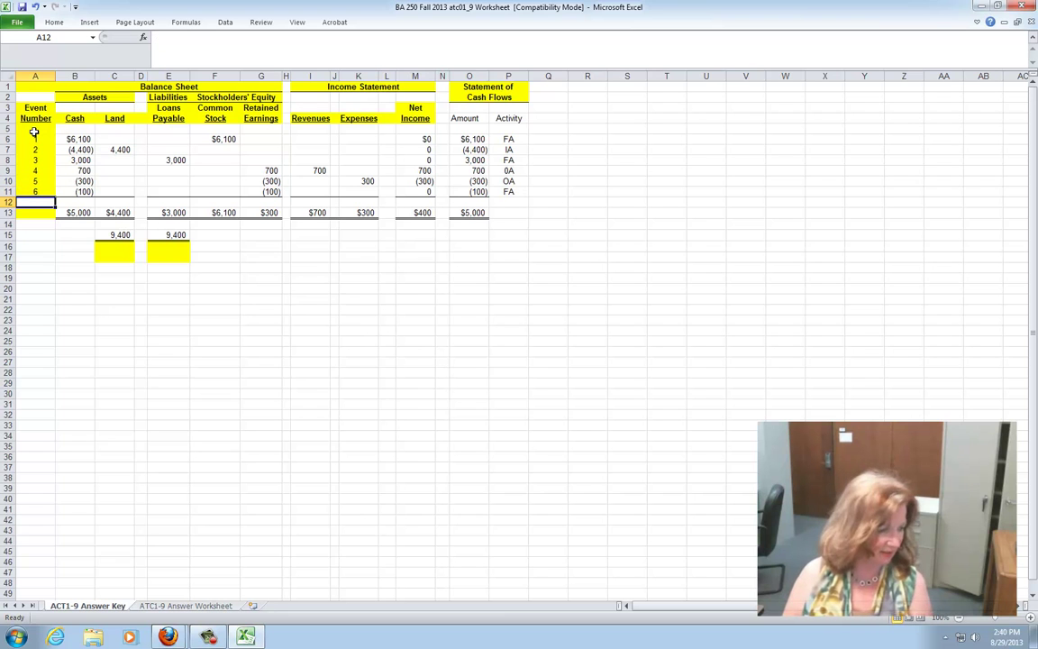
Step: Label the totals row by entering "Total" in A13, below the event numbers
key(Return)
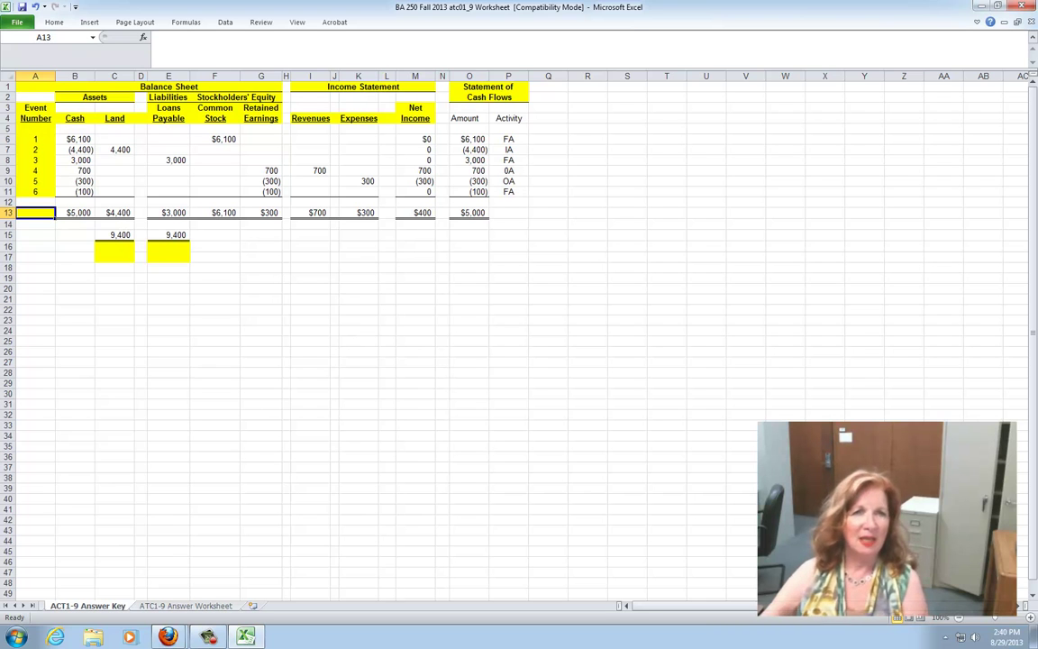
click(53, 23)
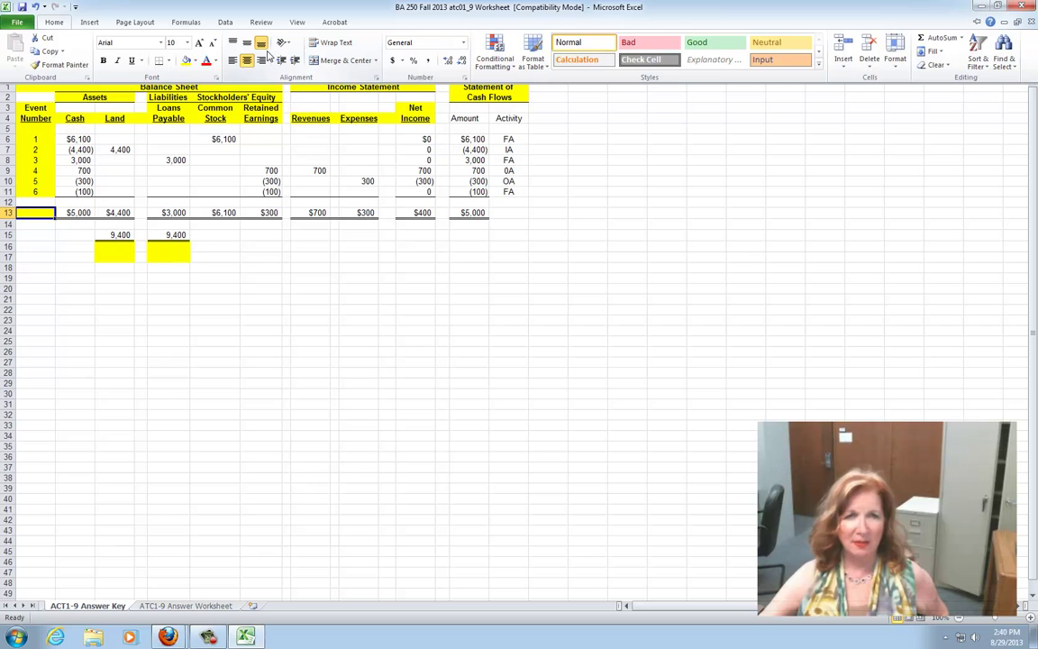
click(33, 215)
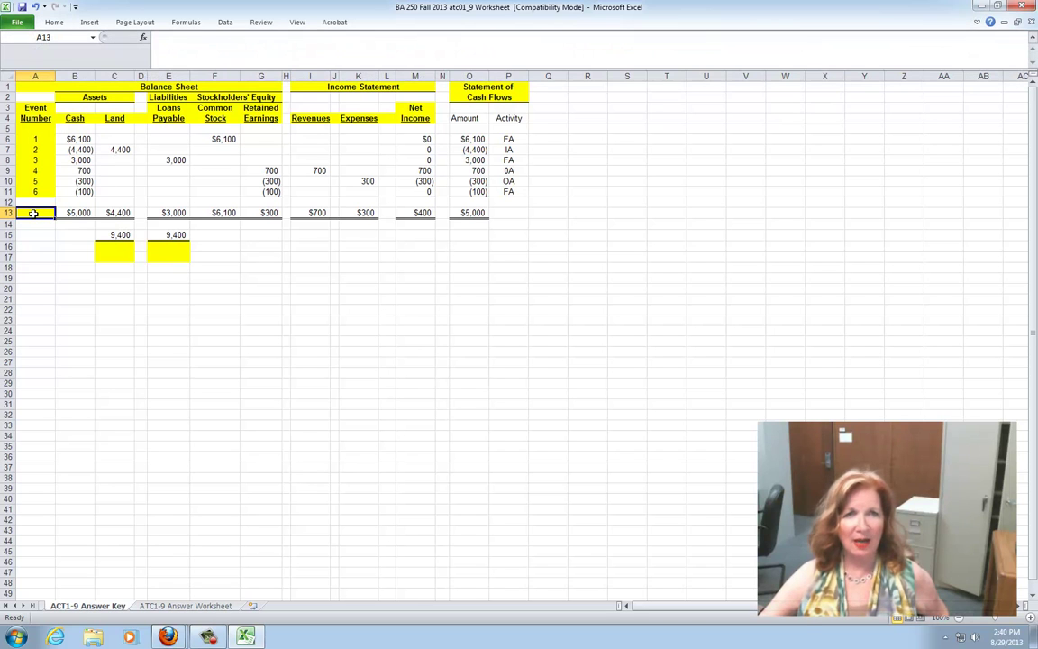
text(Total)
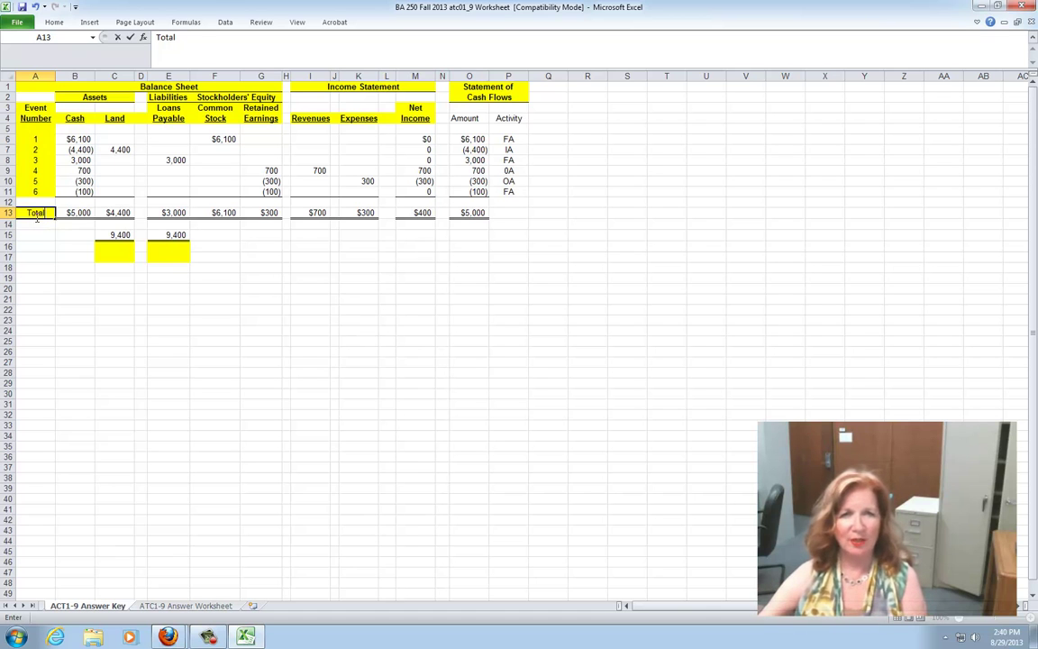
Step: Label the asset total below the Land column, with "Total" in C16 and "Assets" in C17
click(113, 247)
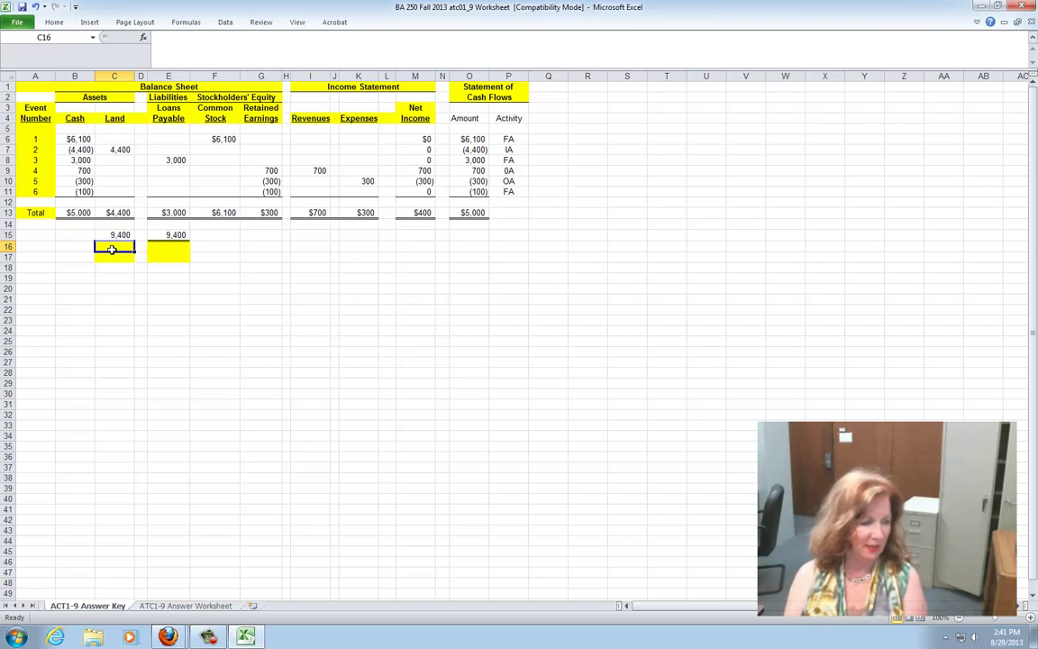
text(Total)
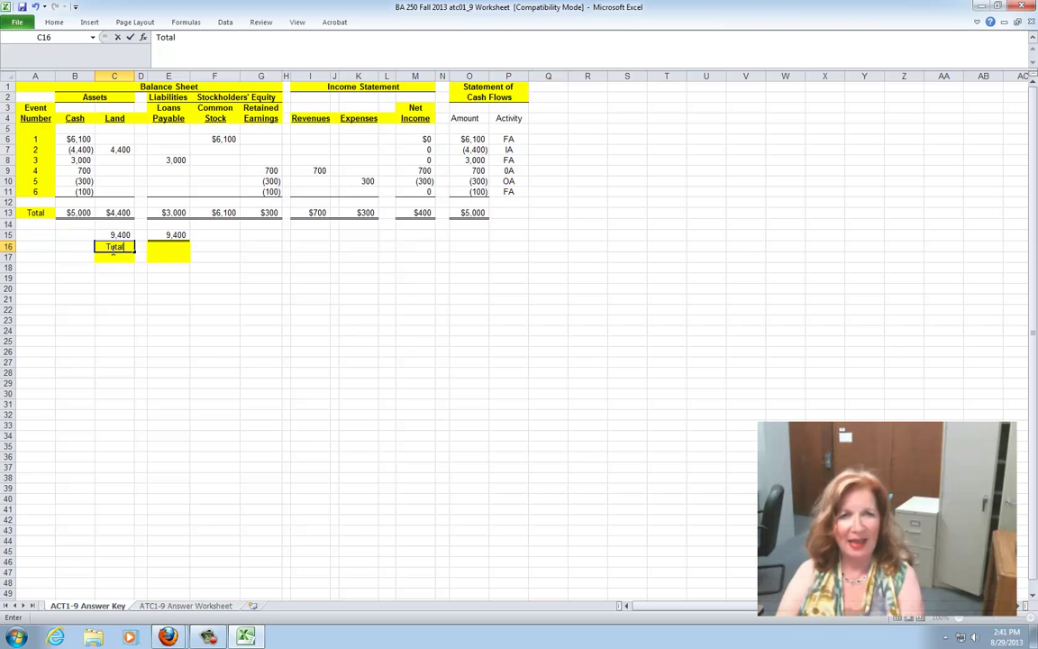
key(Return)
text(Ass)
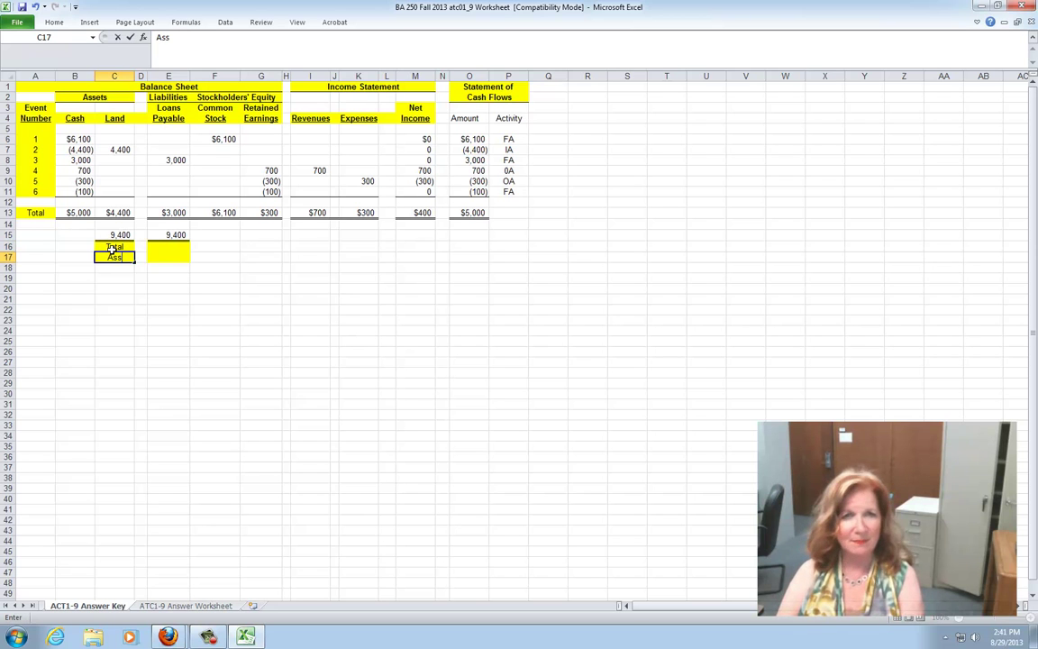
text(ets)
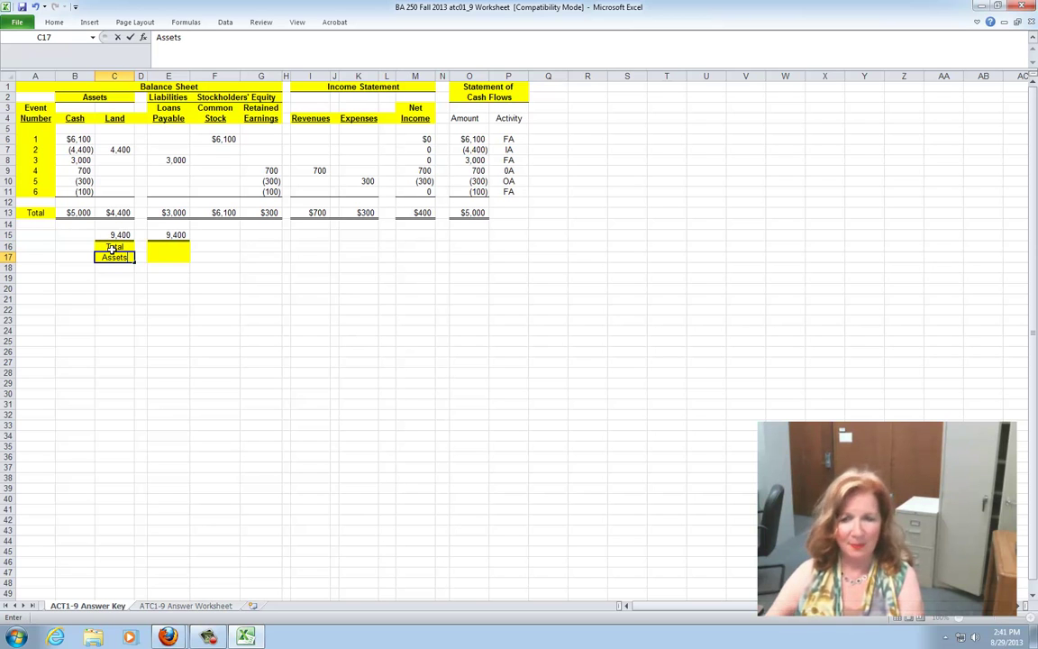
Step: Label the total below the Loans Payable column, with "Total" in E16 and "Liability" in E17
key(Tab)
key(Tab)
key(Up)
text(Total)
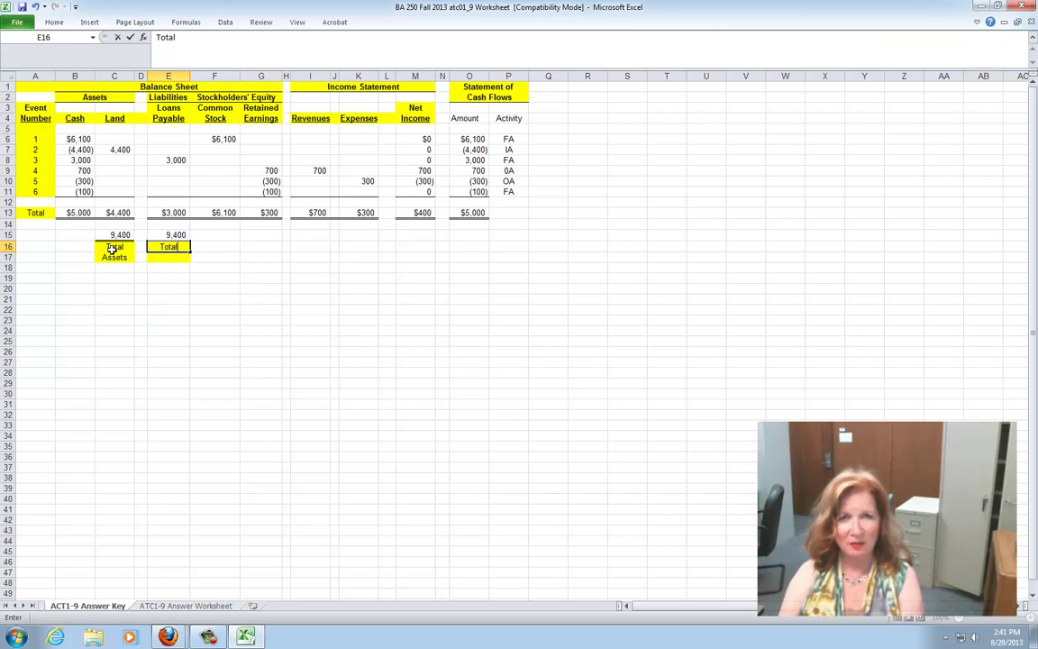
key(Return)
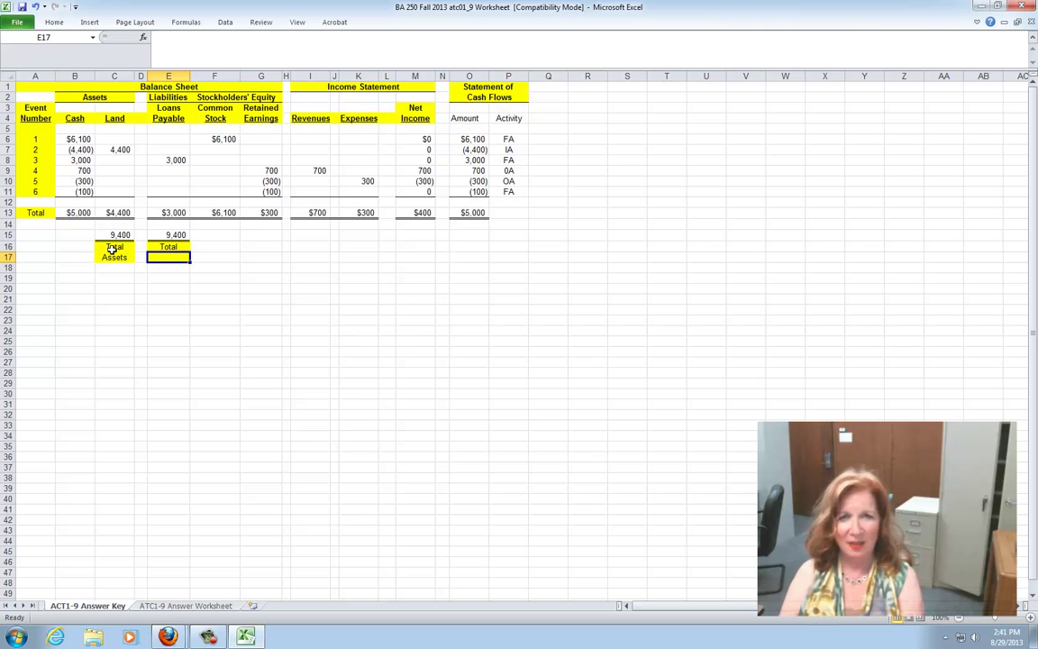
text(Liability)
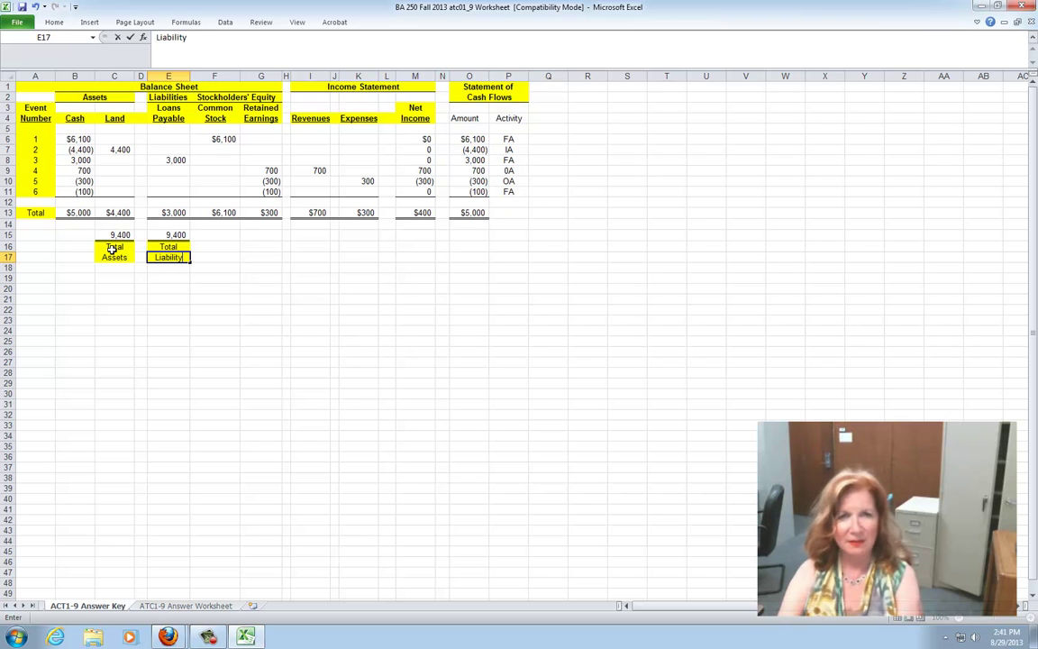